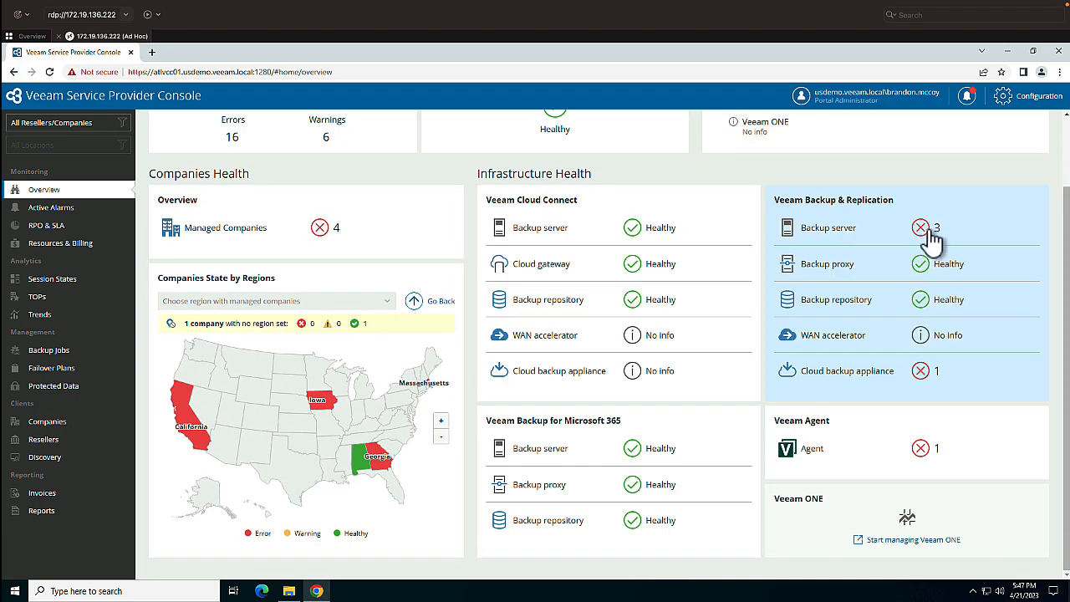
# - Open the alarms behind the Backup & Replication server errors and read the description of the VMware - Linux VMs job session alarm
pyautogui.click(932, 232)
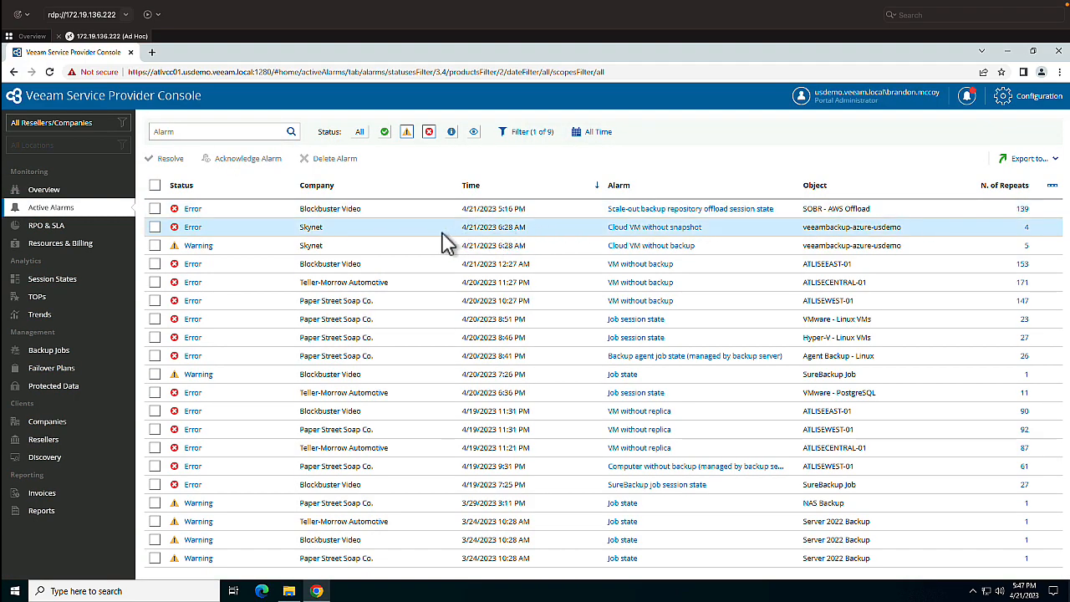
pyautogui.click(176, 320)
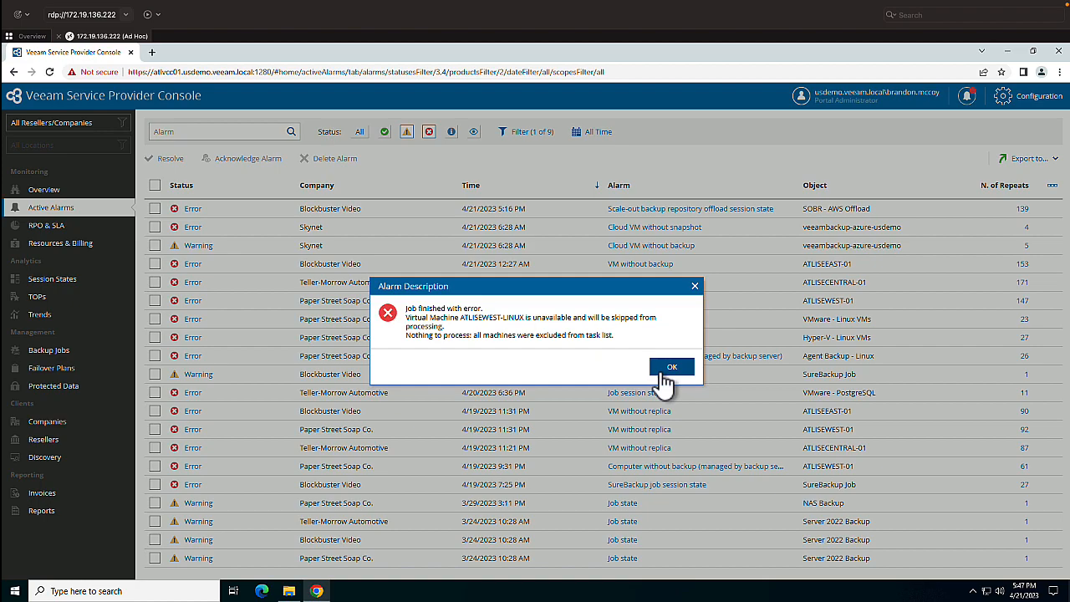
pyautogui.click(664, 376)
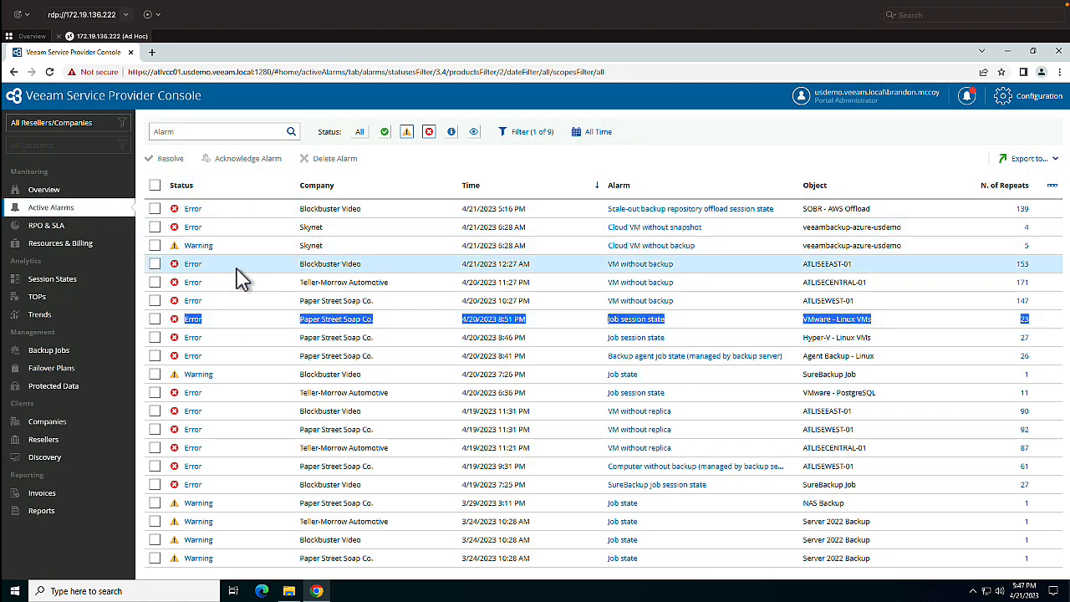
pyautogui.click(236, 318)
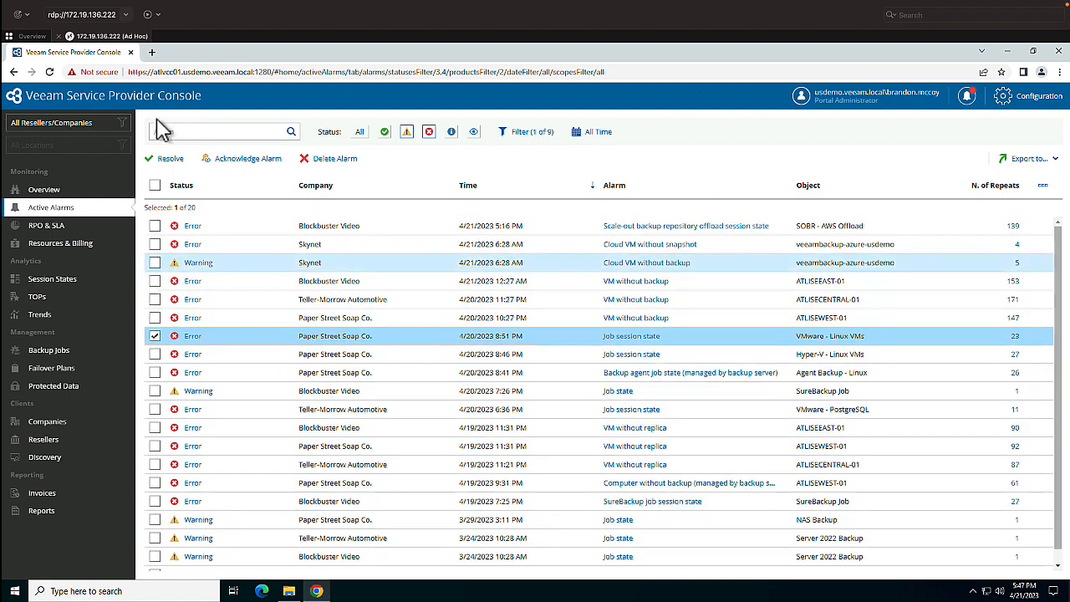
# - Return to the overview dashboard and review the companies and infrastructure health summaries
pyautogui.click(51, 191)
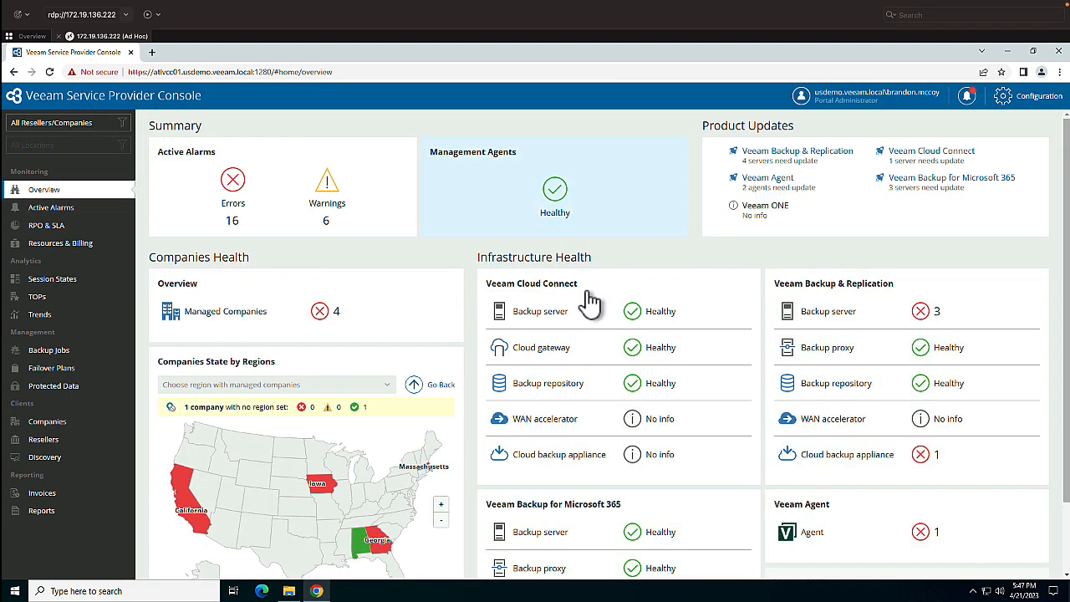
pyautogui.scroll(-1, 589, 301)
pyautogui.scroll(1, 589, 301)
pyautogui.scroll(-1, 585, 301)
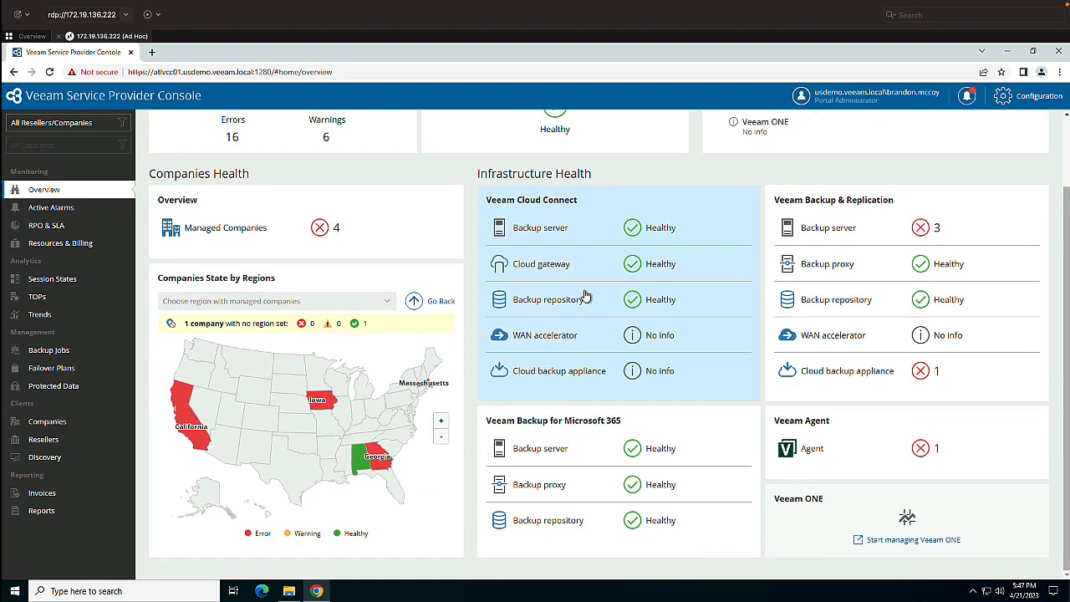
pyautogui.scroll(1, 585, 297)
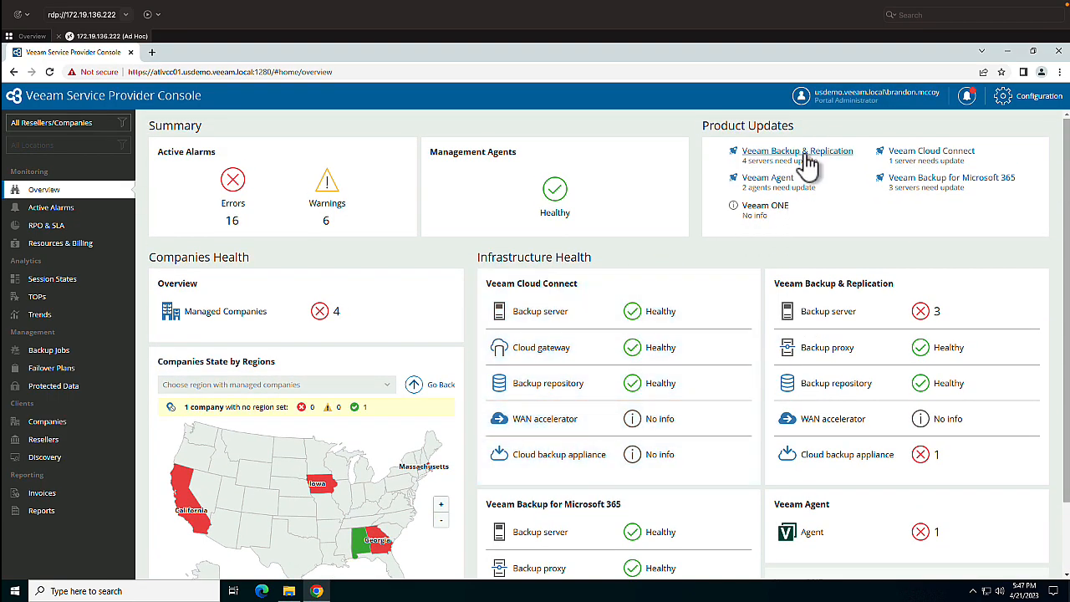
# - Open the Veeam Backup & Replication servers needing updates and review the server actions available for Skynet
pyautogui.click(805, 155)
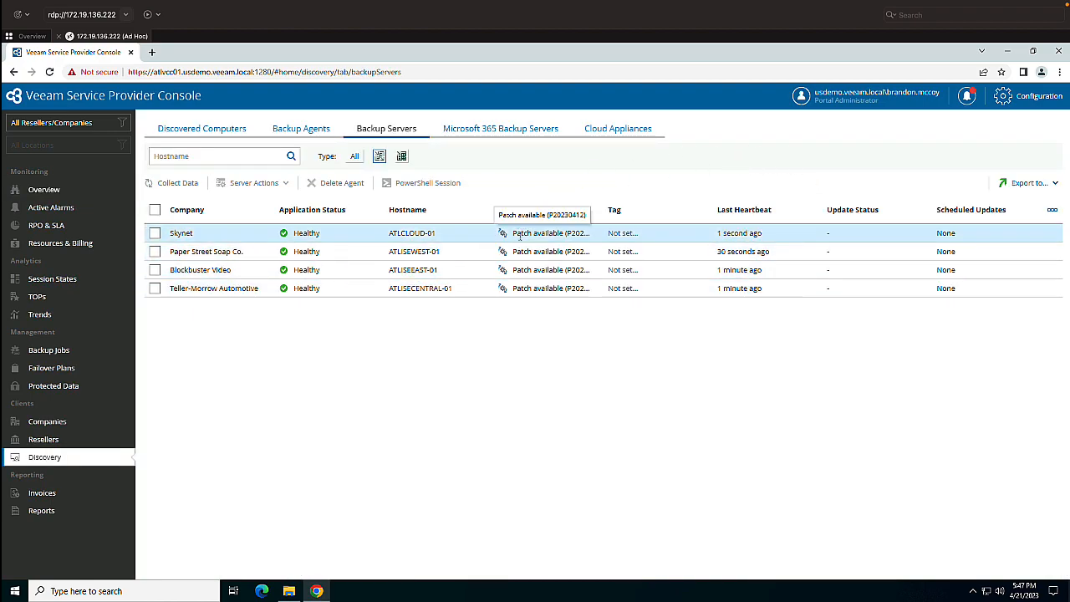
pyautogui.click(155, 234)
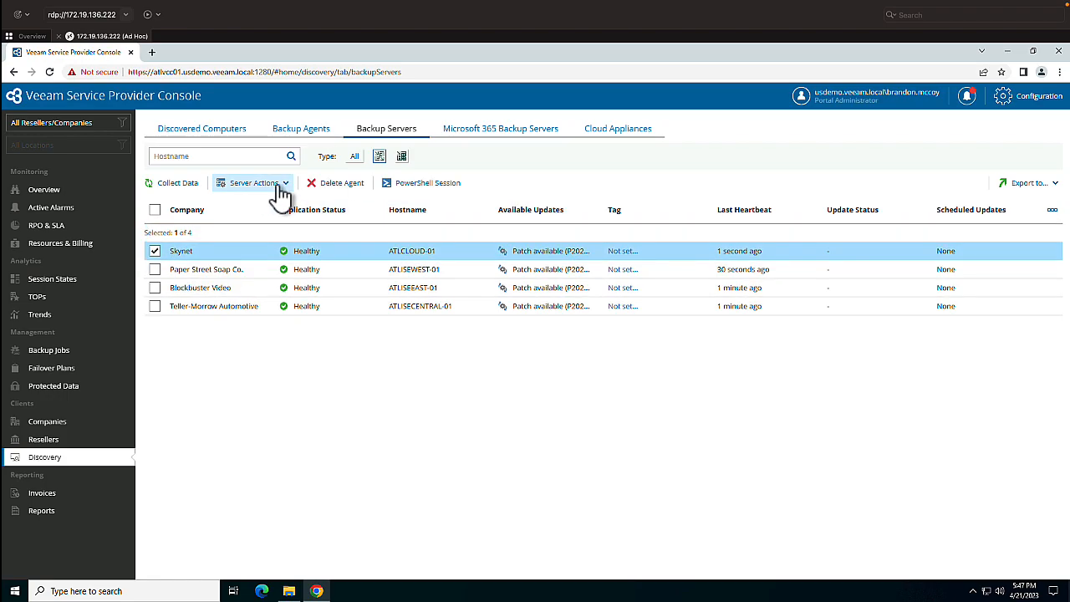
pyautogui.click(281, 187)
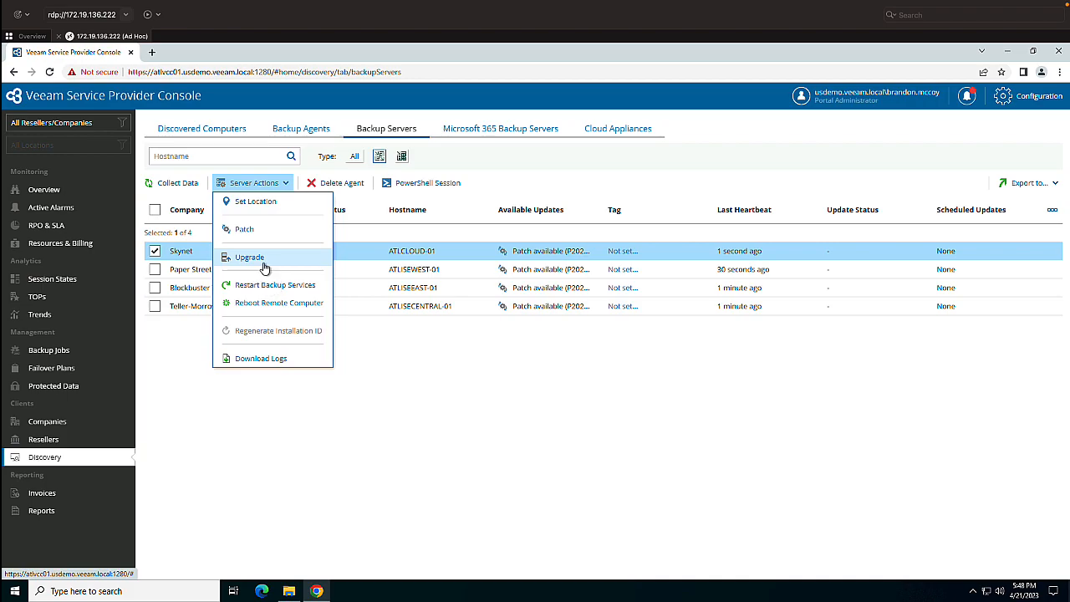
pyautogui.click(656, 442)
# - Try to install a backup server on the Skynet machine from the discovered computers
pyautogui.click(213, 134)
pyautogui.click(155, 265)
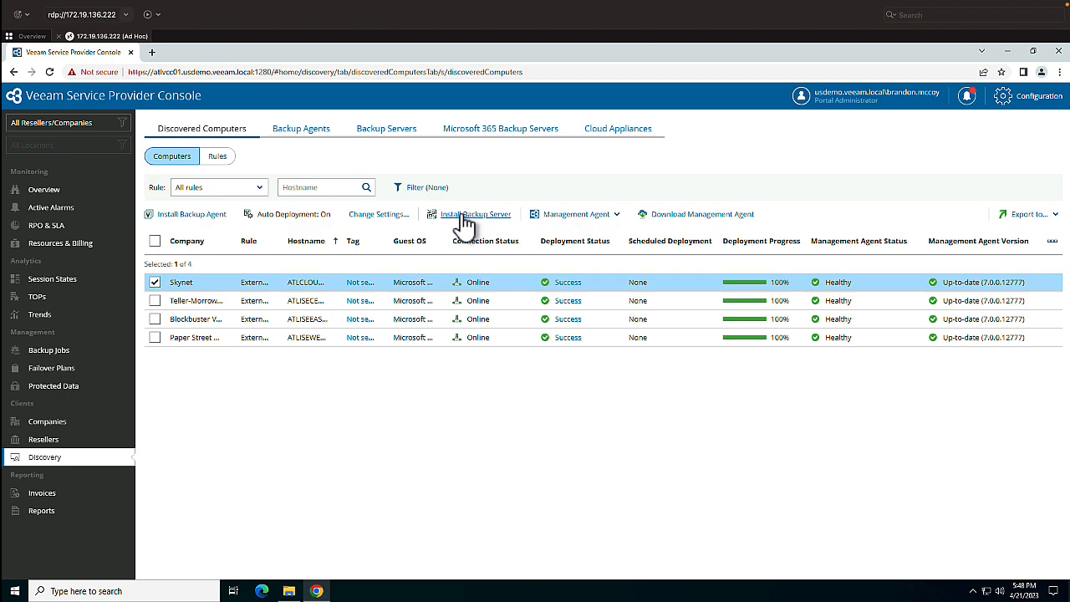
pyautogui.click(462, 221)
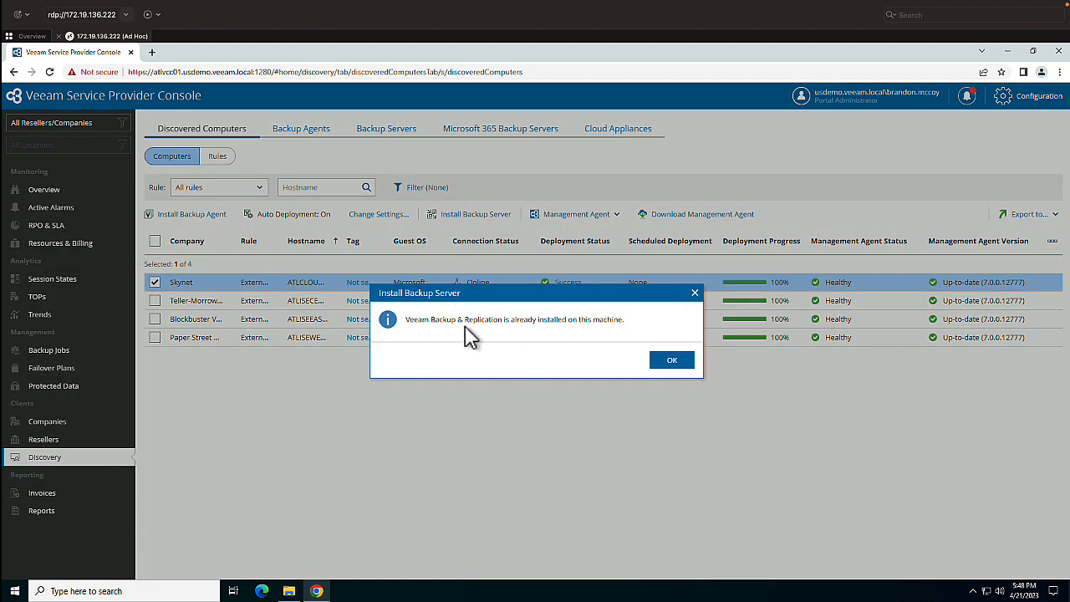
pyautogui.click(672, 361)
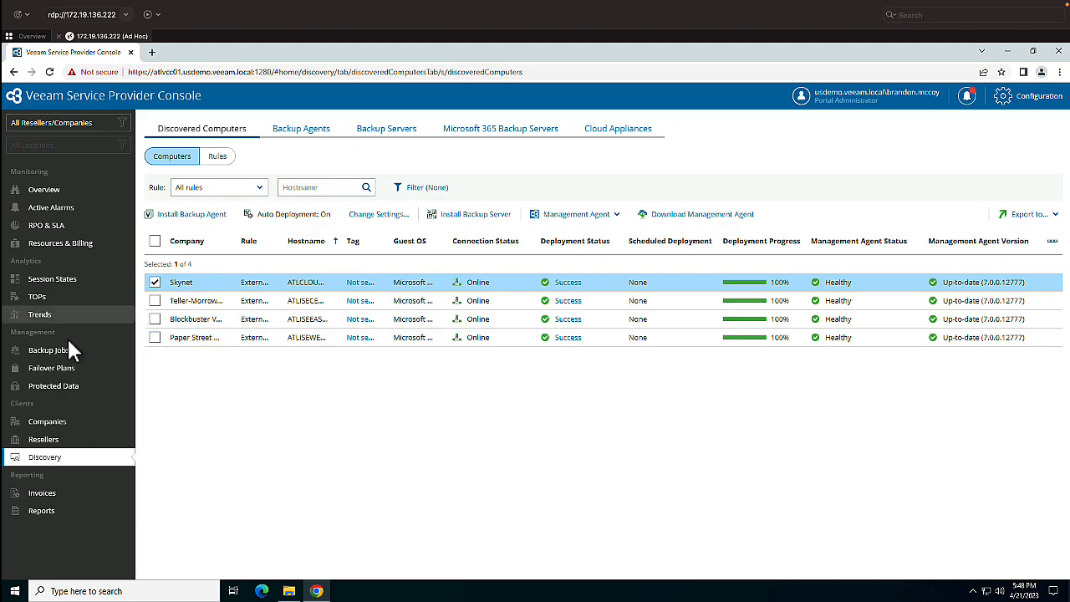
# - Review the agent backup jobs of ATLISECENTRAL-01 among the console-managed computers
pyautogui.click(42, 350)
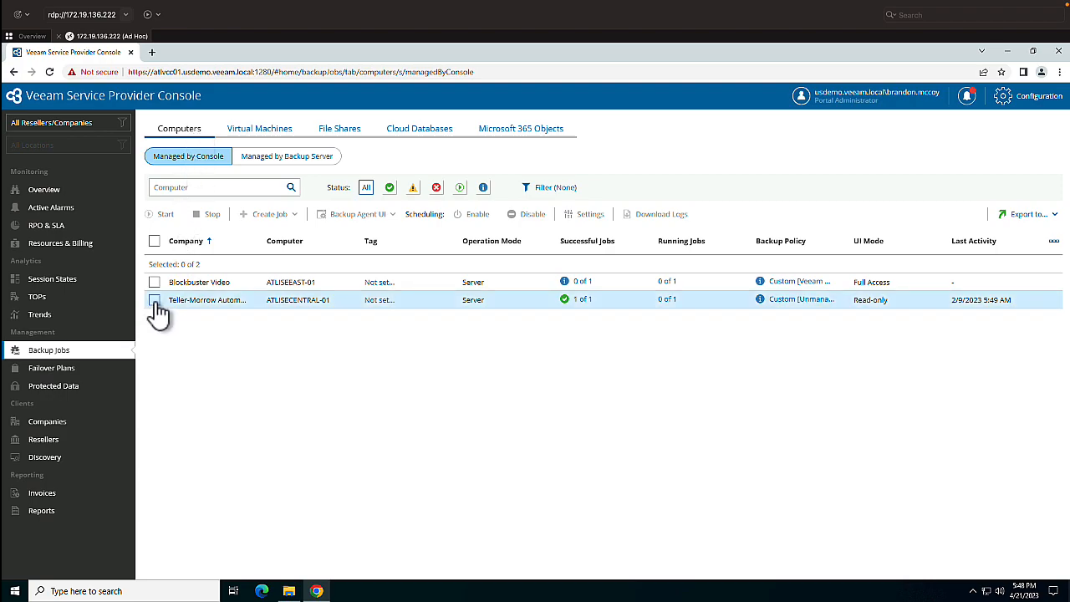
pyautogui.click(580, 300)
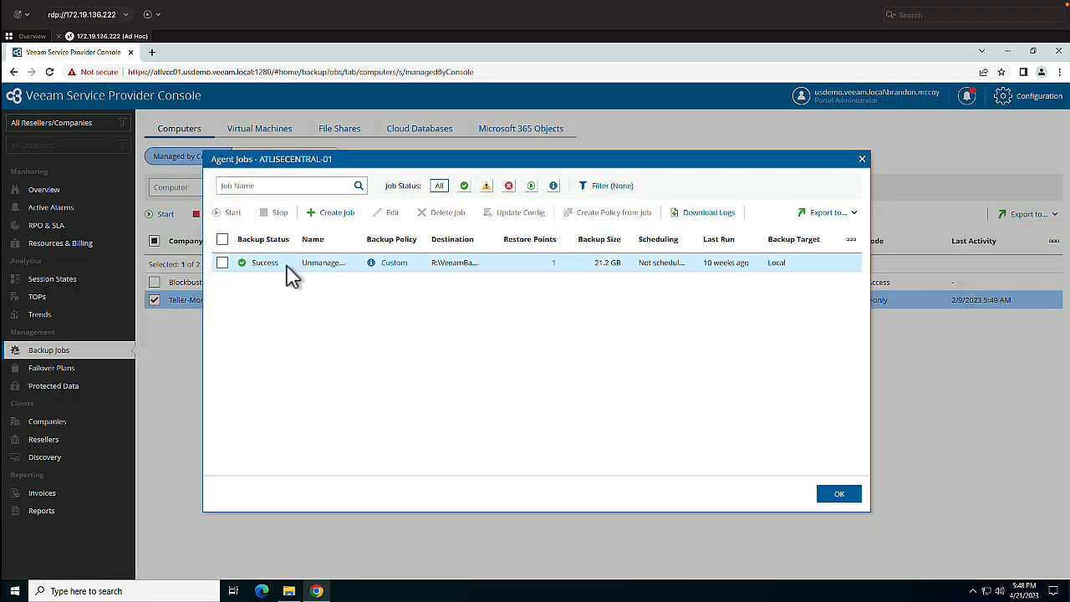
pyautogui.click(558, 266)
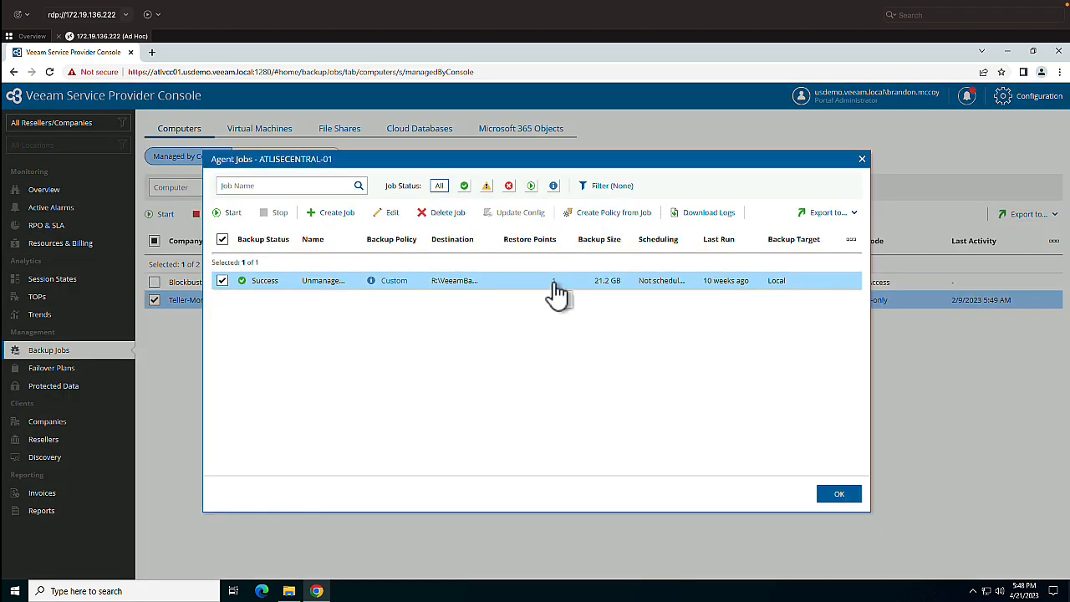
pyautogui.click(840, 495)
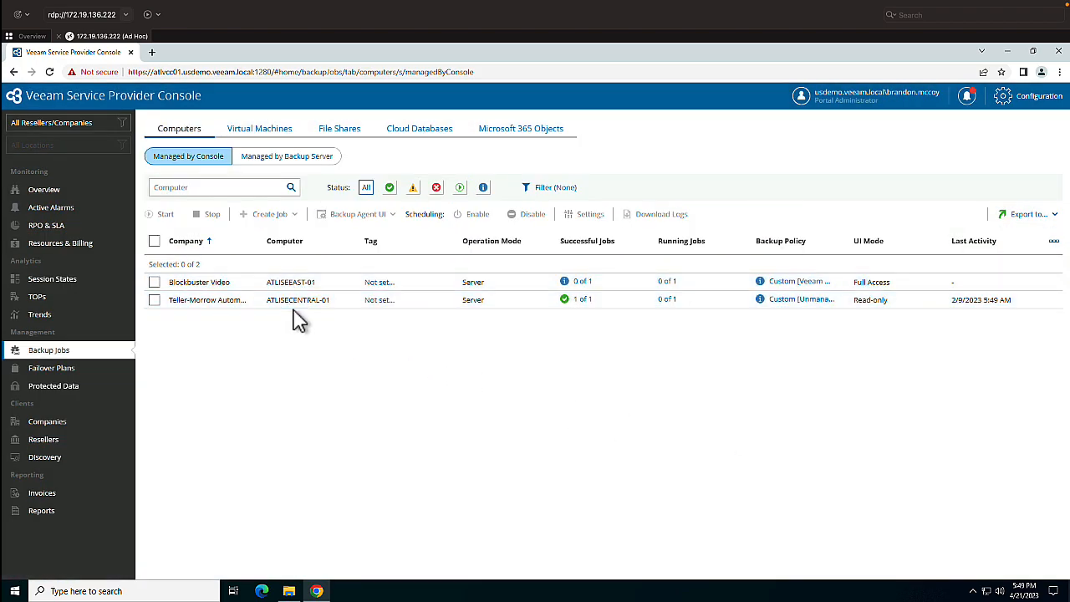
pyautogui.click(155, 301)
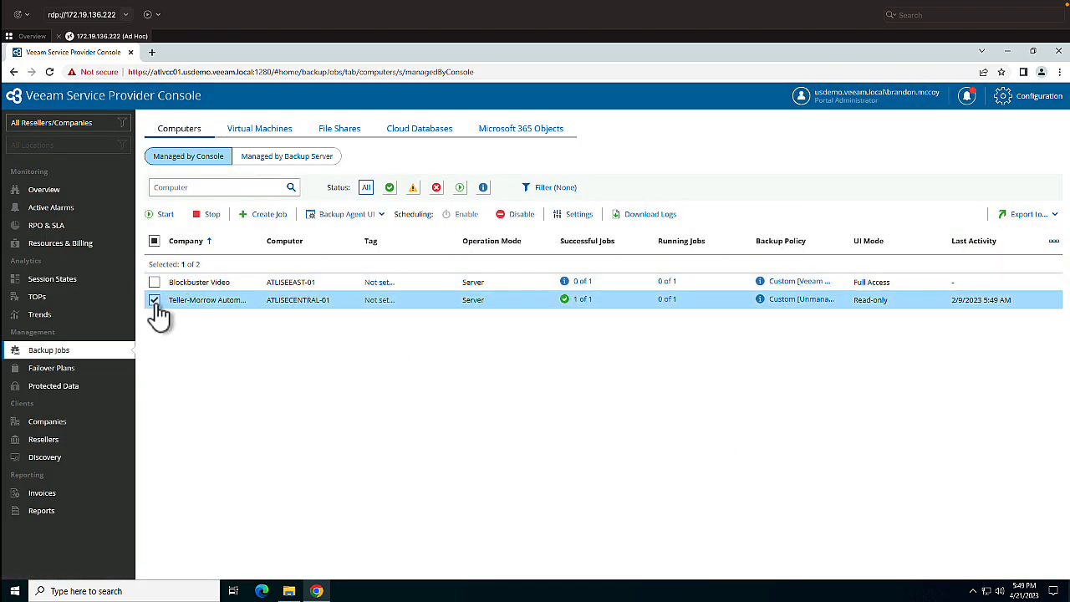
pyautogui.click(154, 301)
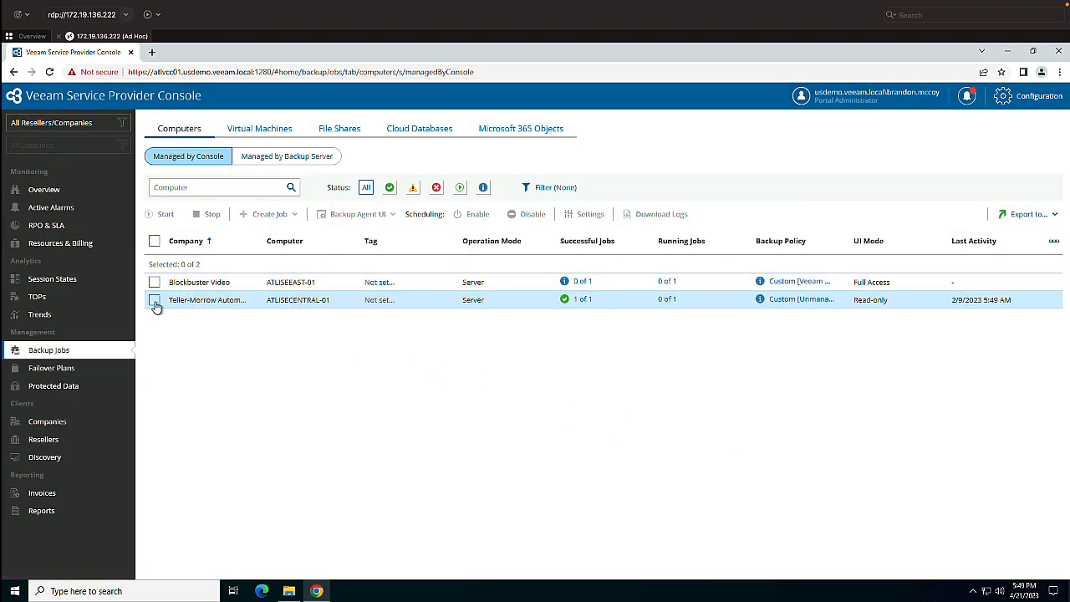
# - Open the File-Level Restore Portal for the protected computer ATLISECENTRAL-01
pyautogui.click(73, 389)
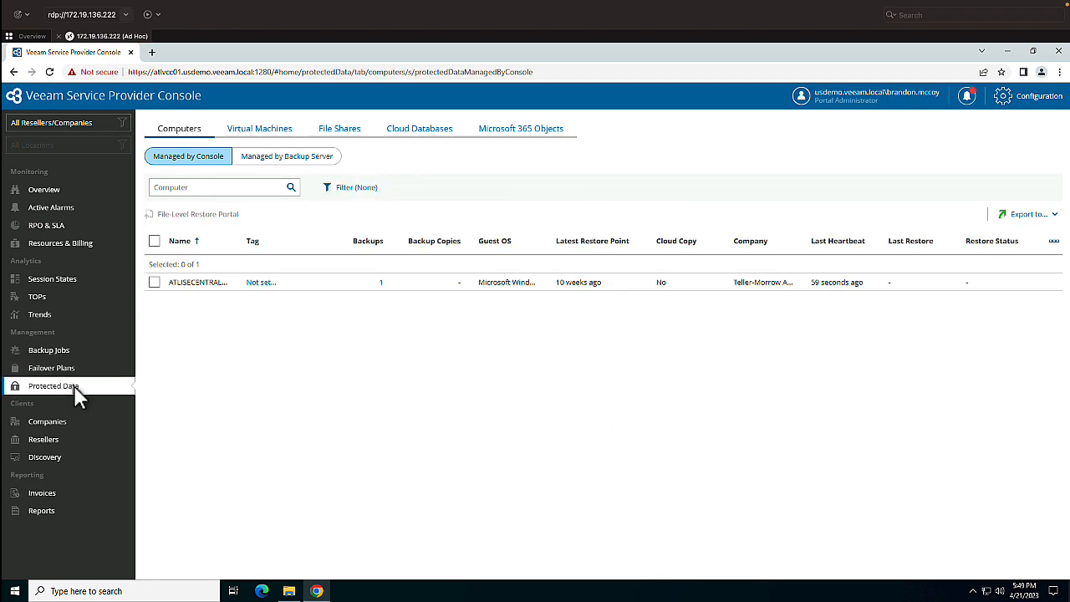
pyautogui.click(156, 284)
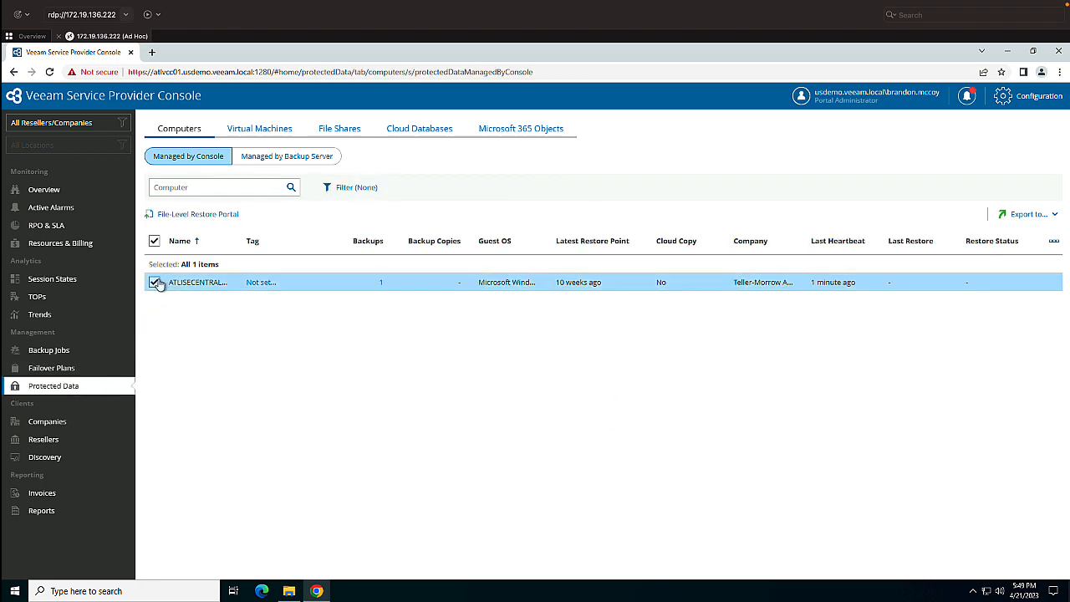
pyautogui.click(182, 217)
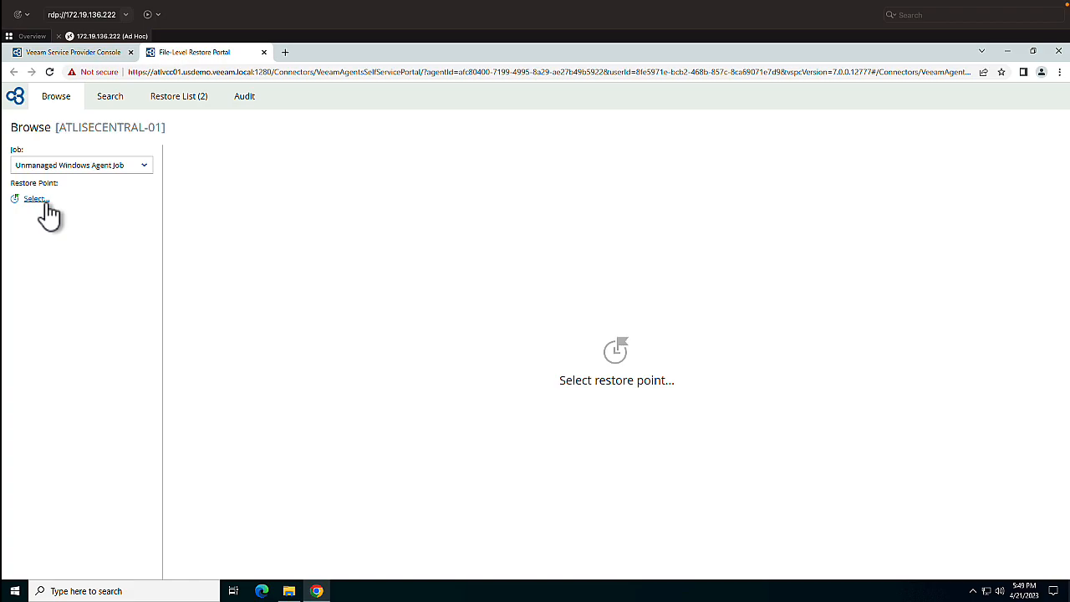
# - Load the latest restore point, 2/9/2023 5:50 AM, of the Unmanaged Windows Agent Job
pyautogui.click(143, 166)
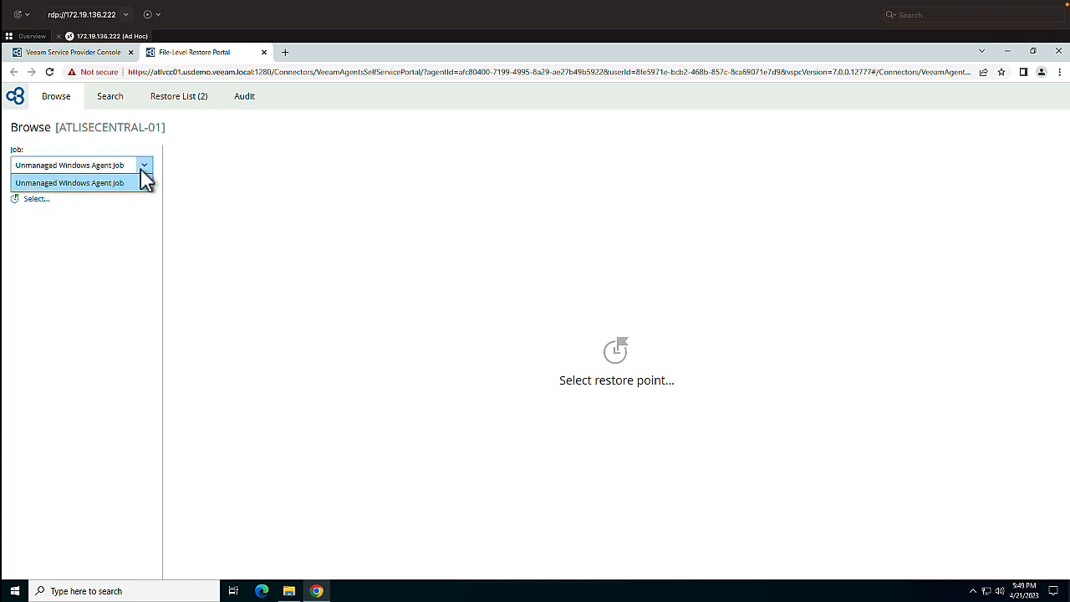
pyautogui.click(141, 180)
pyautogui.click(34, 199)
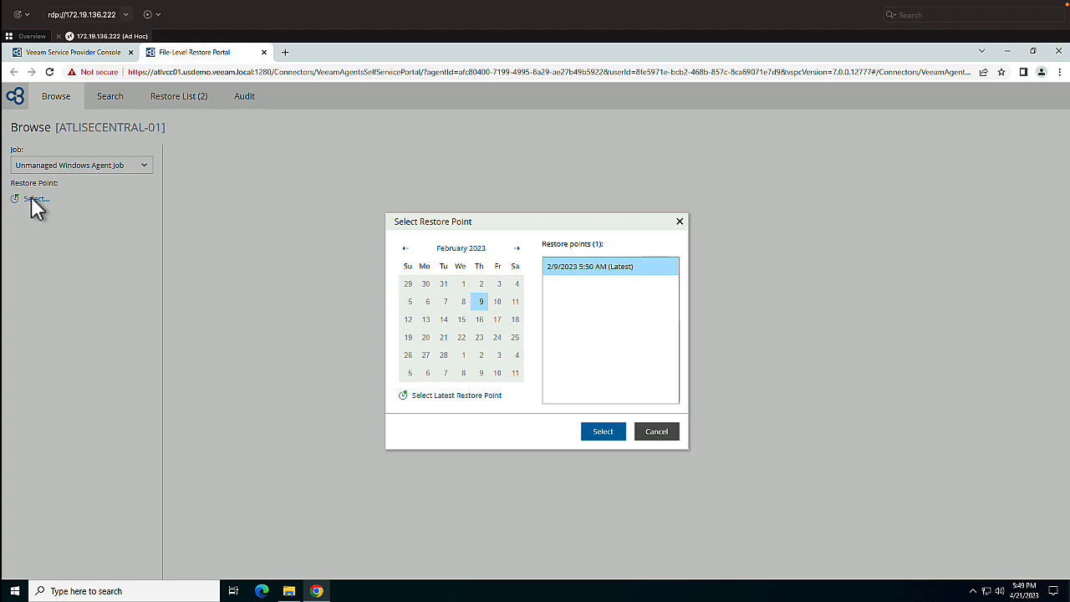
pyautogui.click(447, 397)
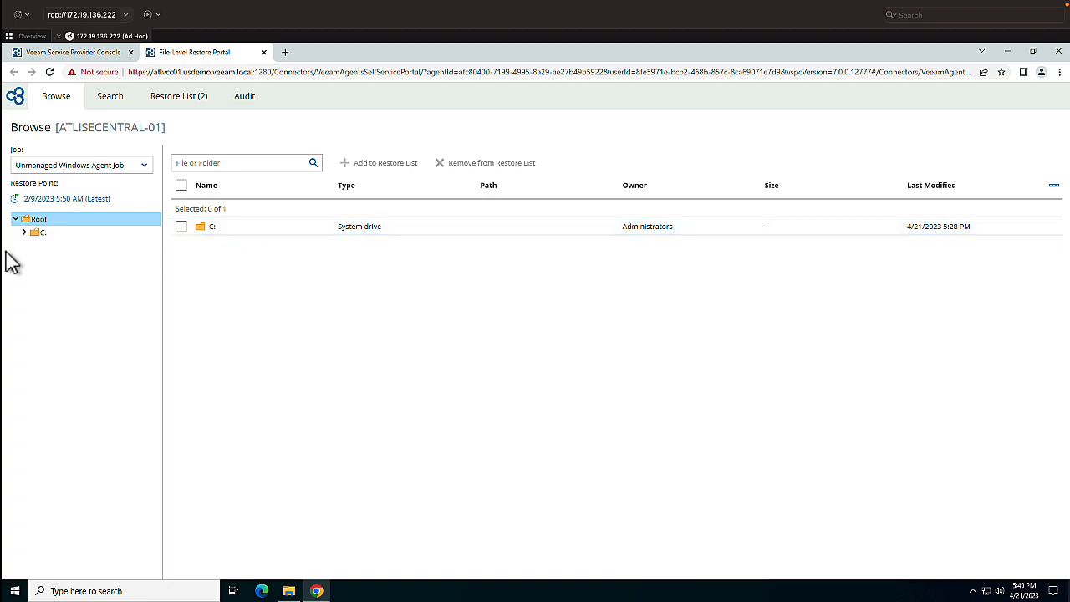
# - Browse the backup's C: drive to the Desktop folder of the portal administrator's user profile
pyautogui.click(26, 235)
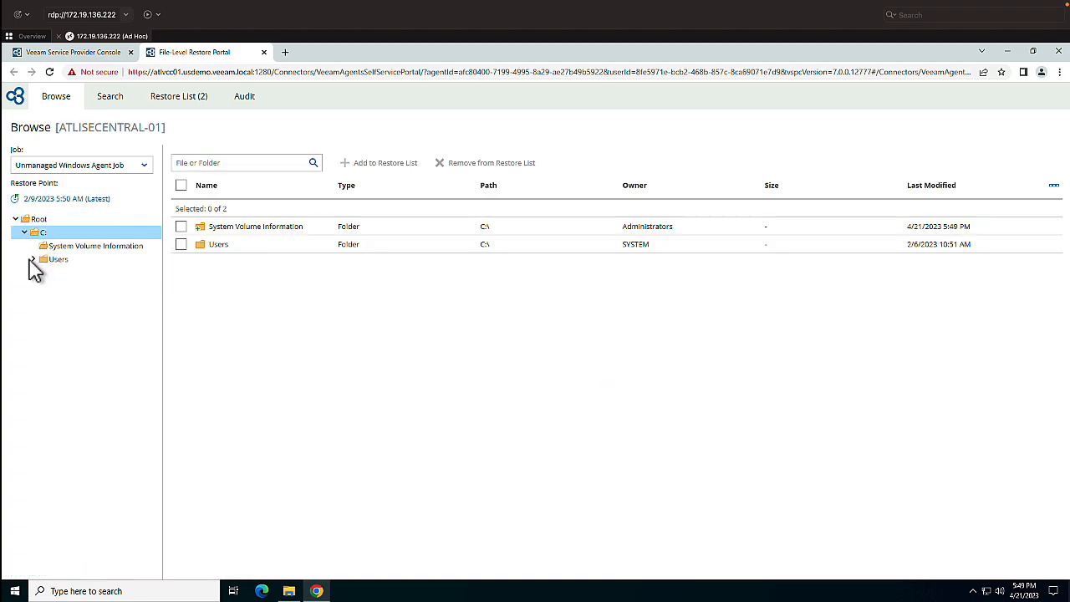
pyautogui.click(33, 260)
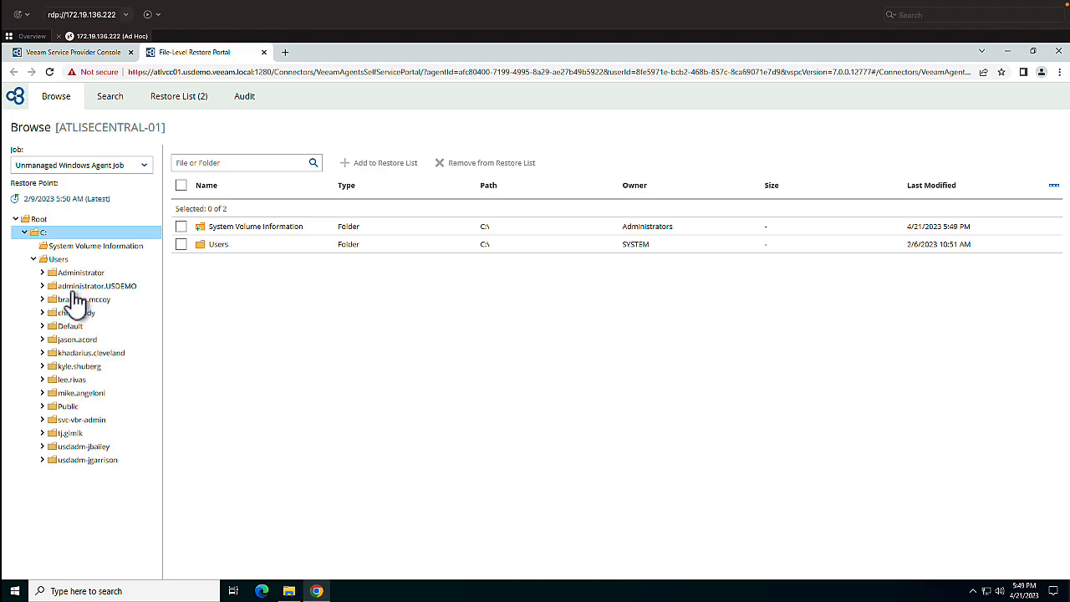
pyautogui.click(73, 288)
pyautogui.click(47, 301)
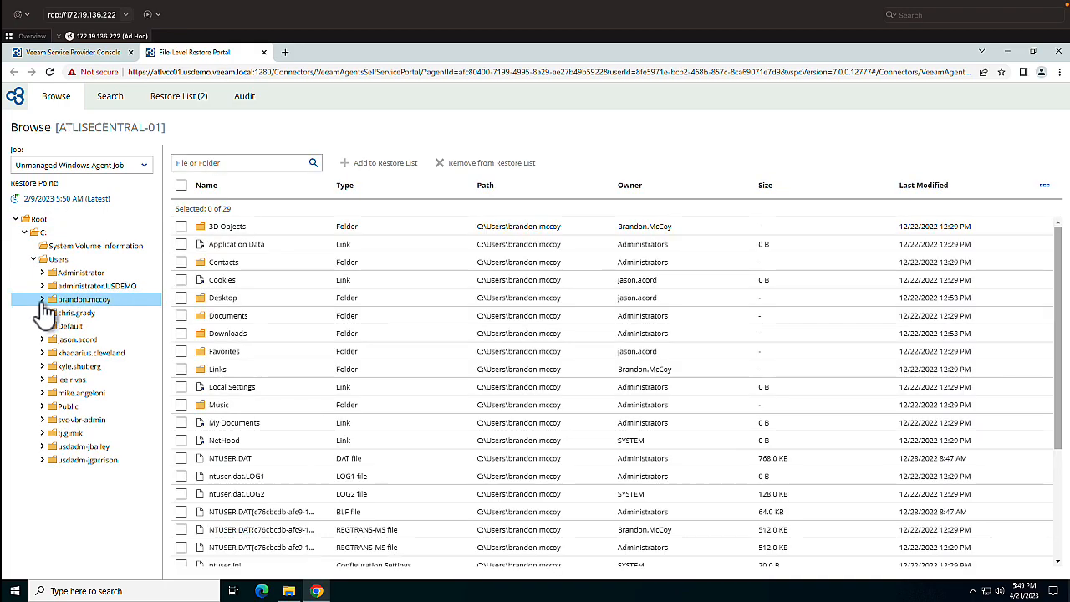
pyautogui.click(42, 299)
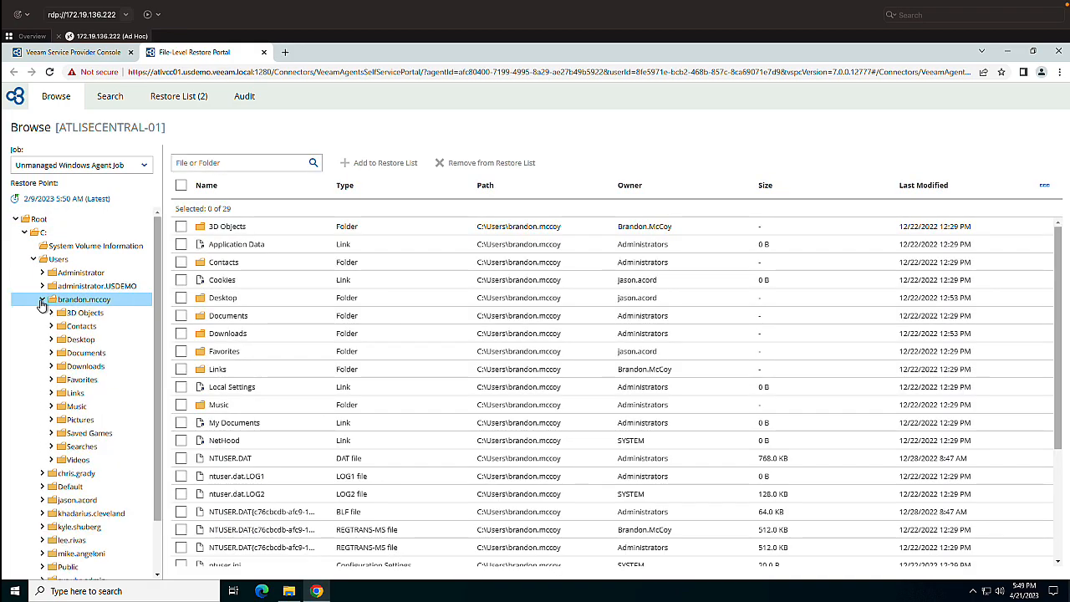
pyautogui.click(84, 341)
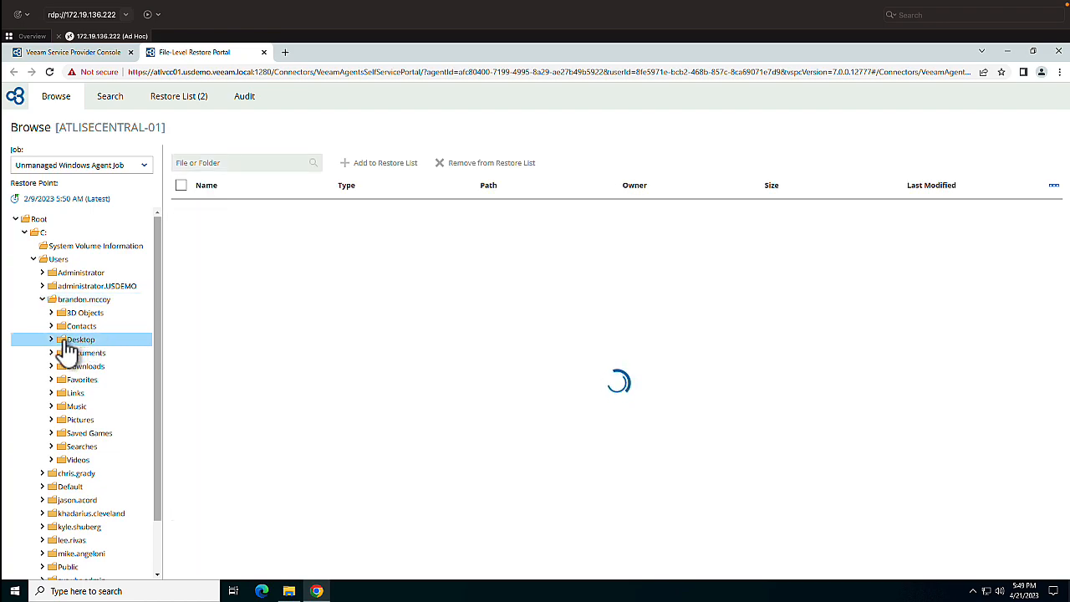
pyautogui.click(51, 340)
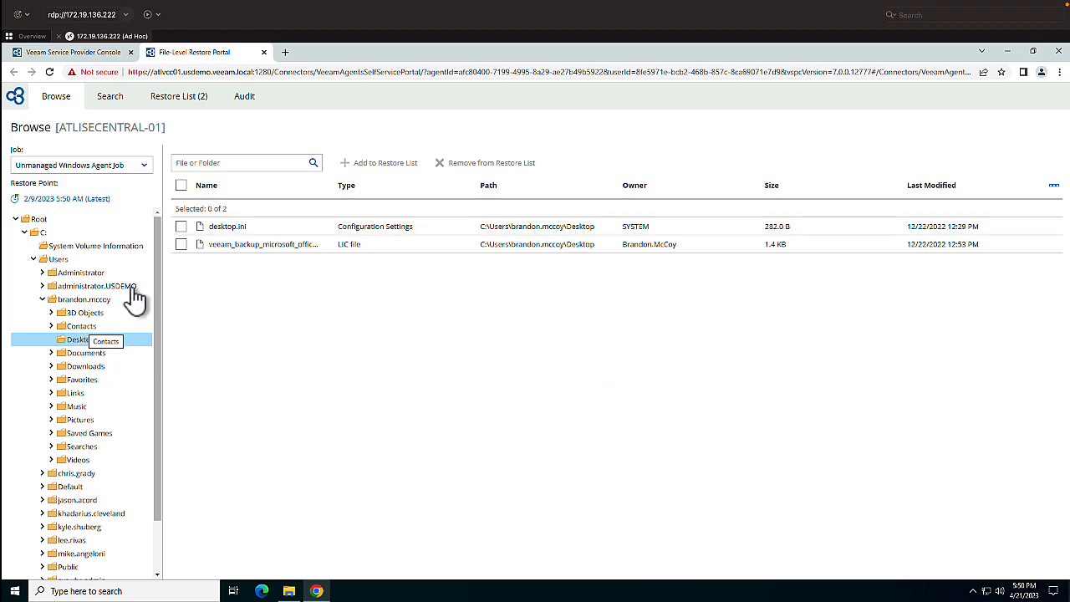
# - Add desktop.ini to the restore list and open that list
pyautogui.click(181, 228)
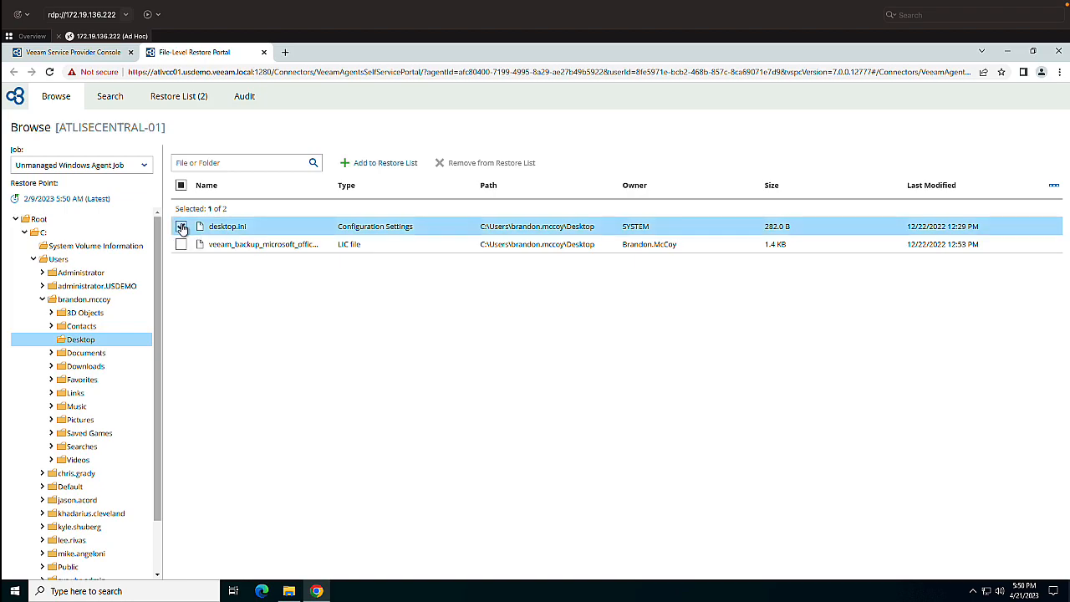
pyautogui.click(372, 165)
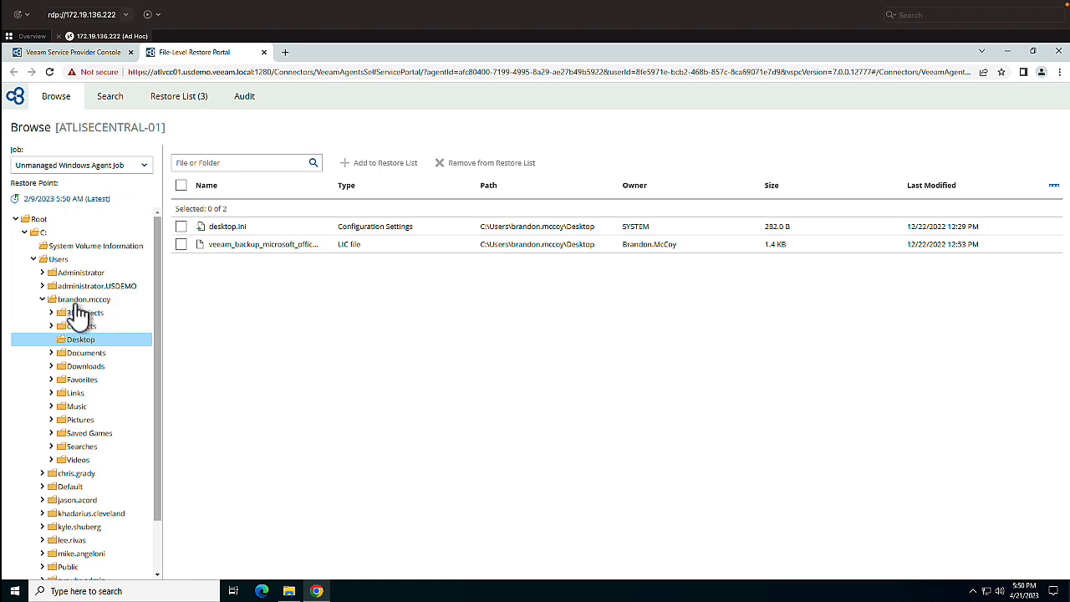
pyautogui.click(92, 104)
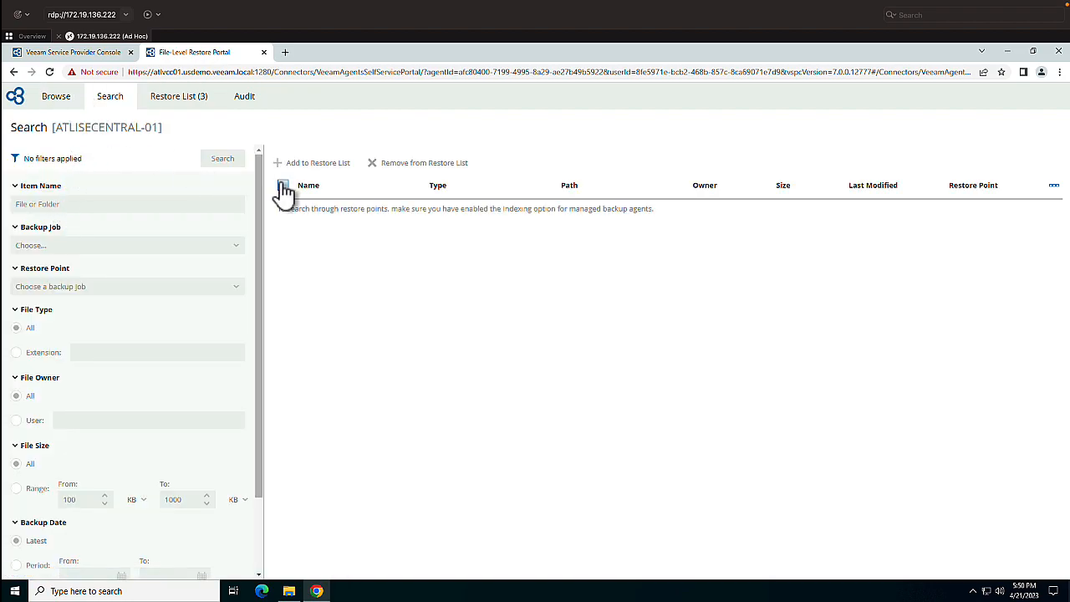
pyautogui.click(195, 98)
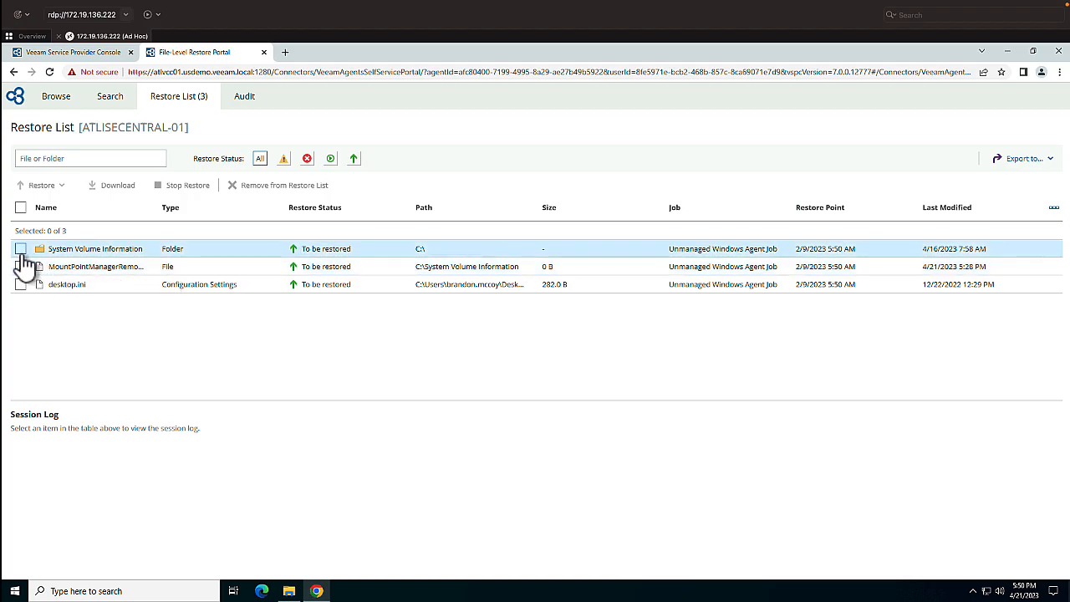
# - Select the System Volume Information folder and the MountPointManager file in the restore list and view the available restore options
pyautogui.click(21, 250)
pyautogui.click(21, 266)
pyautogui.click(68, 188)
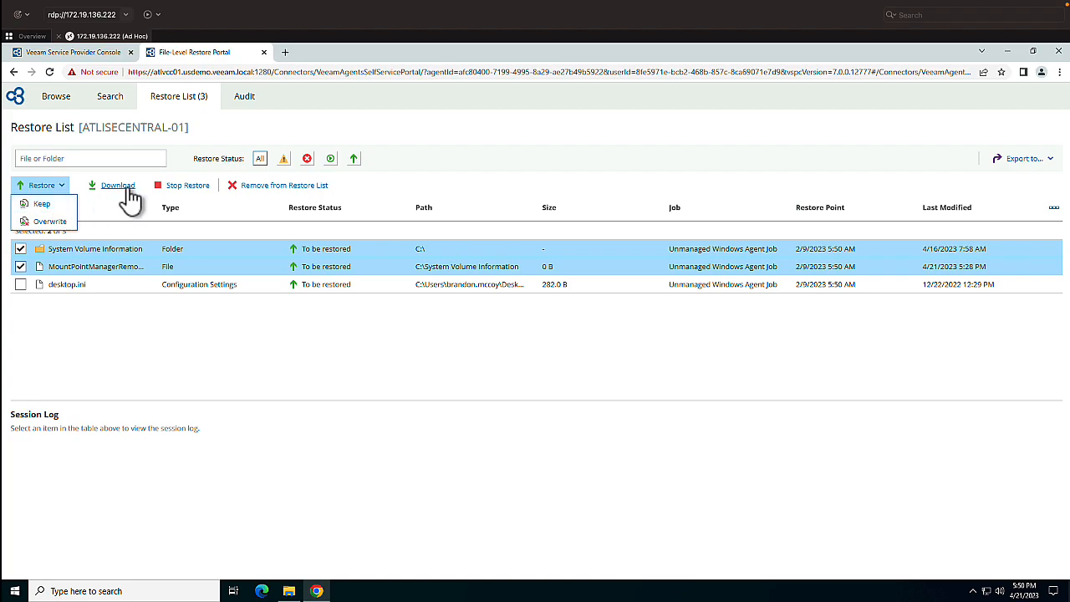
pyautogui.click(177, 340)
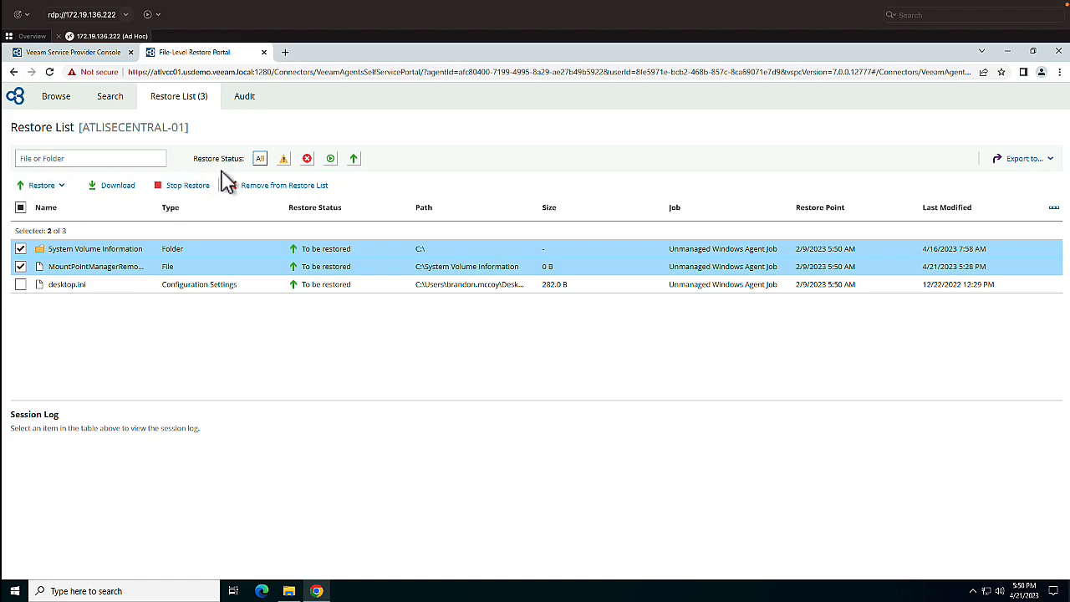
# - Review the portal's search filters and restore audit for ATLISECENTRAL-01, and close the File-Level Restore Portal
pyautogui.click(117, 99)
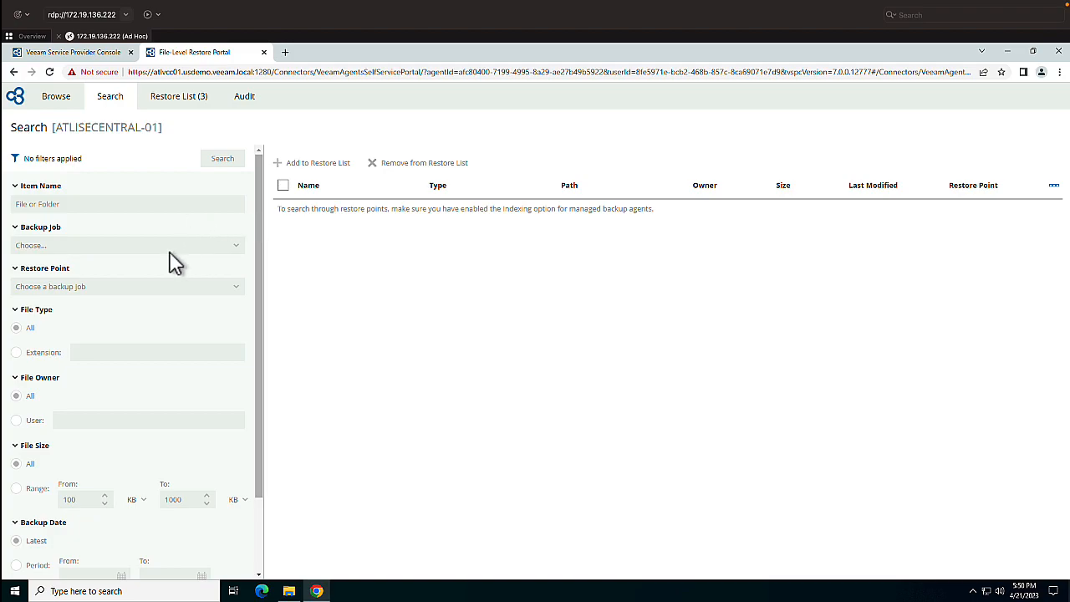
pyautogui.scroll(-2, 174, 262)
pyautogui.scroll(2, 168, 266)
pyautogui.click(62, 106)
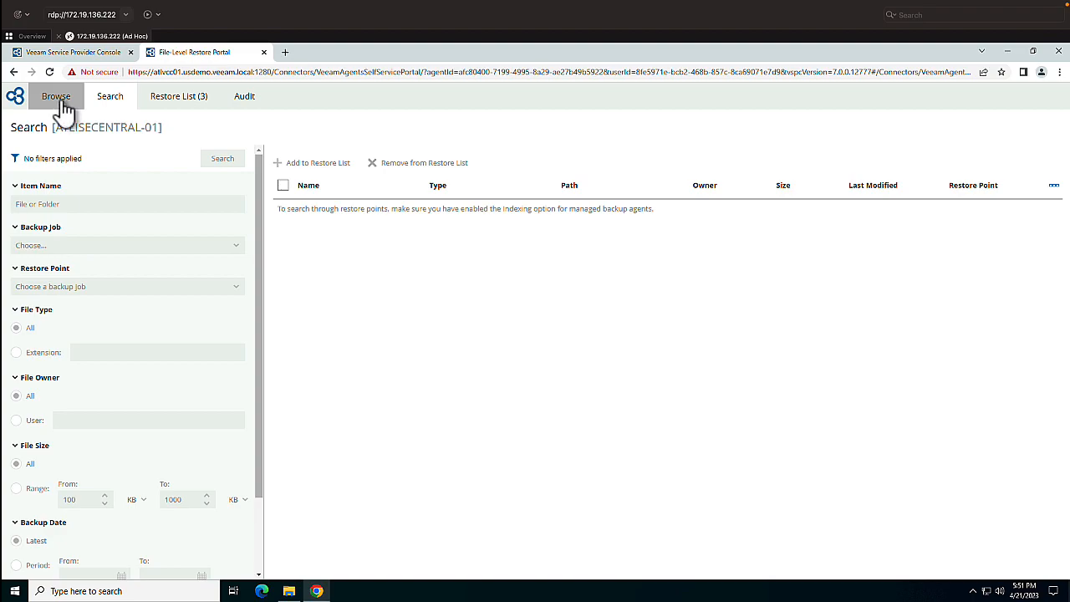
pyautogui.click(250, 99)
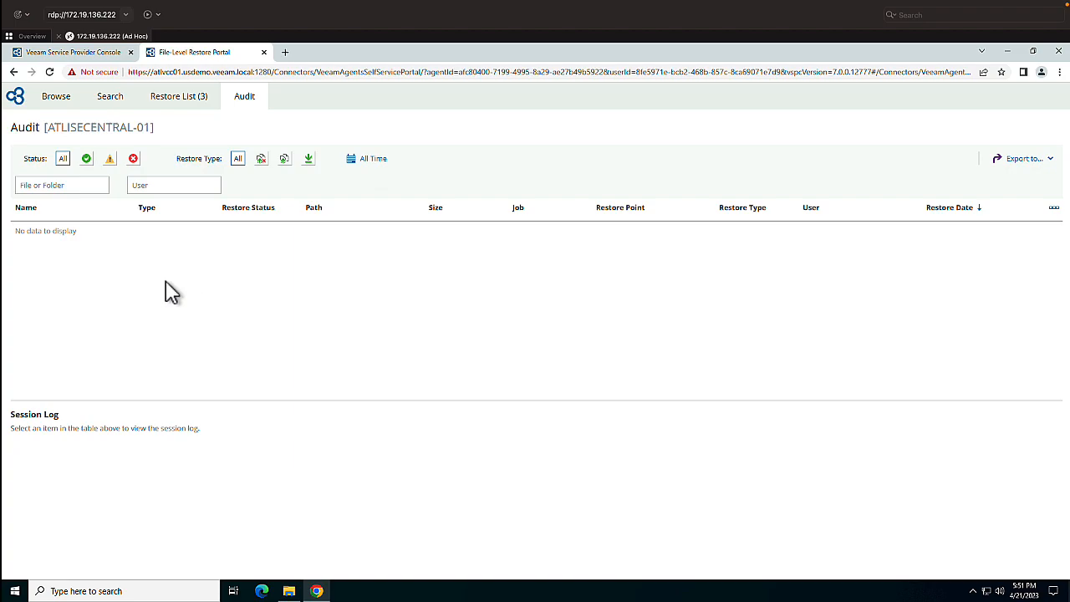
pyautogui.click(56, 98)
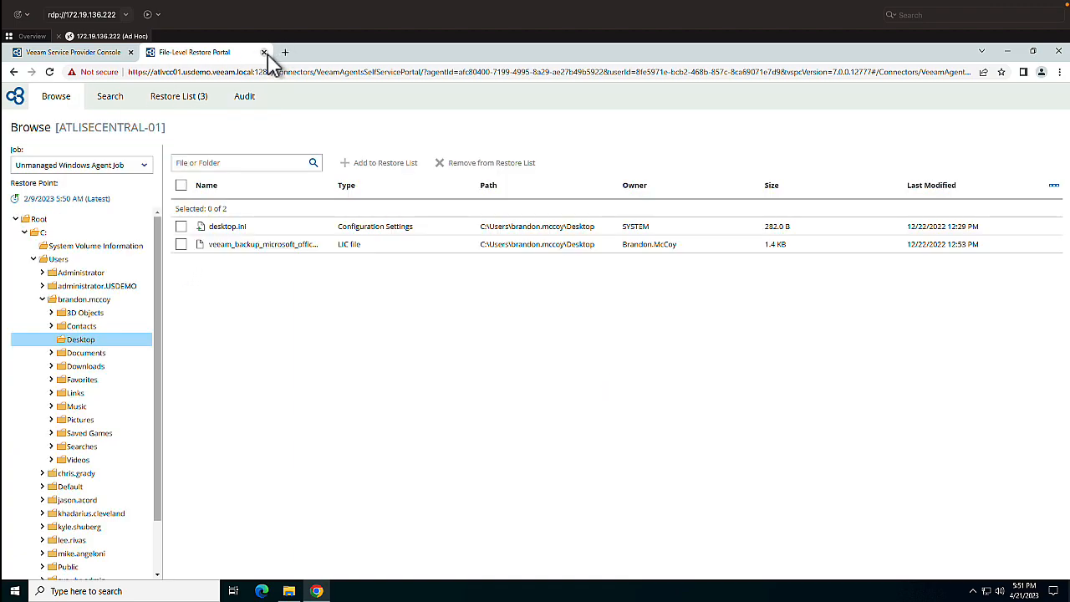
pyautogui.click(263, 52)
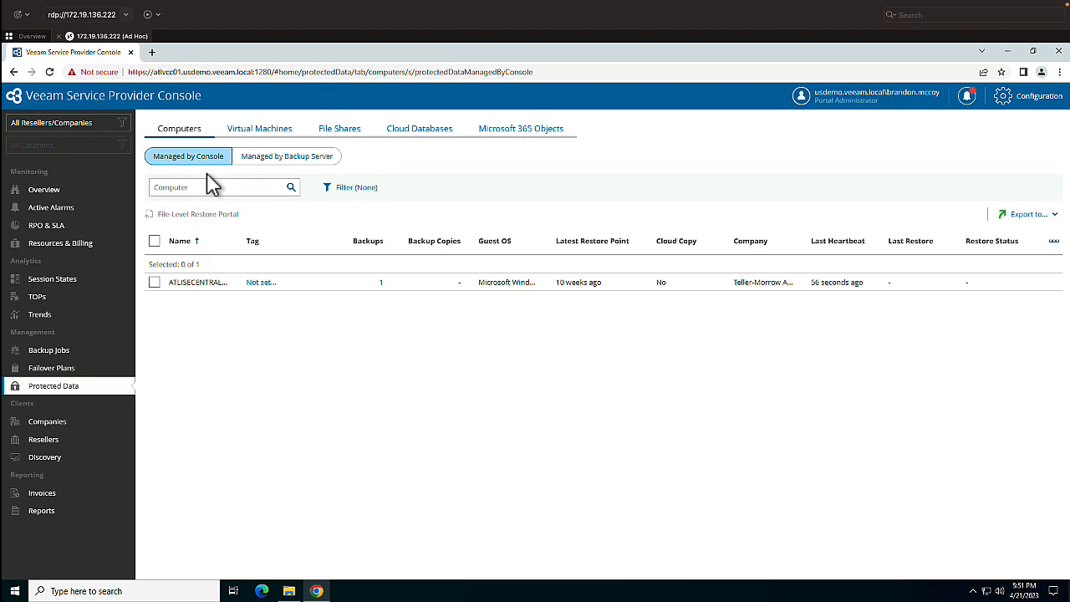
# - Open the Microsoft 365 backup jobs and select Blockbuster Video's M365 One Drive job
pyautogui.click(63, 349)
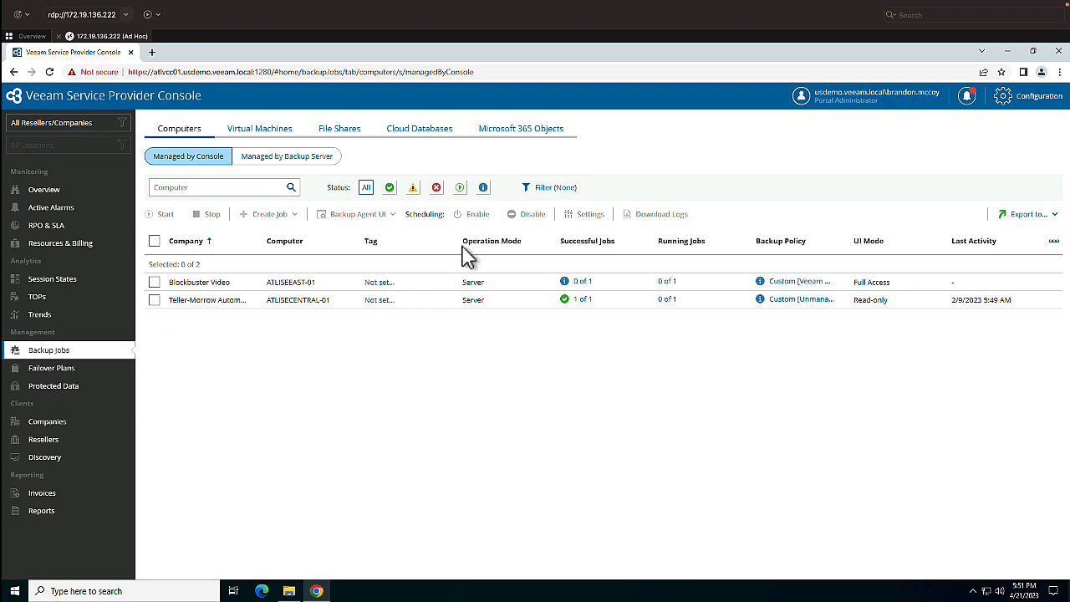
pyautogui.click(518, 138)
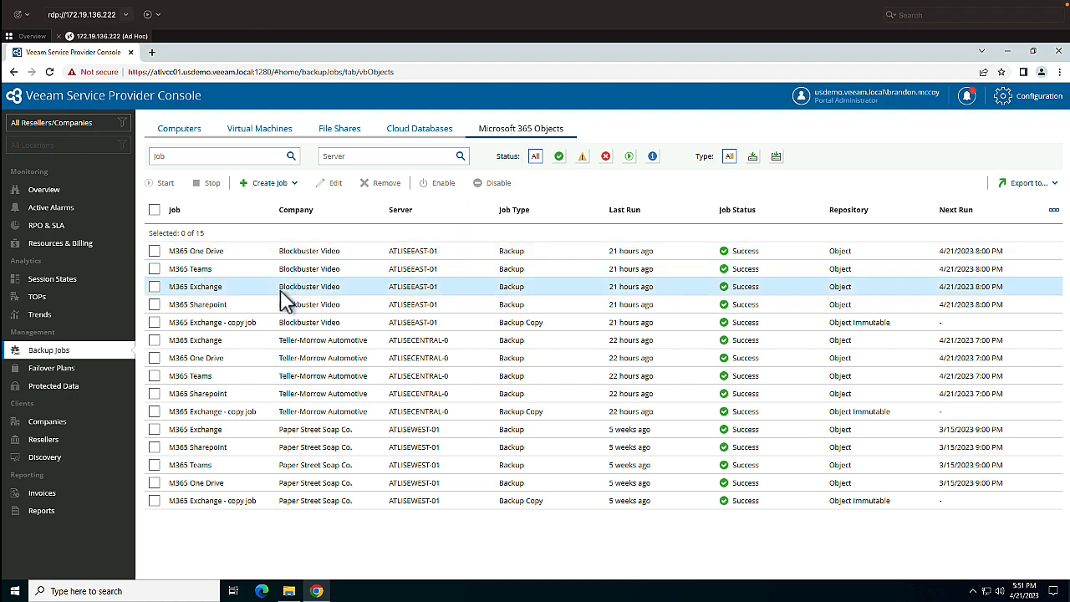
pyautogui.click(155, 253)
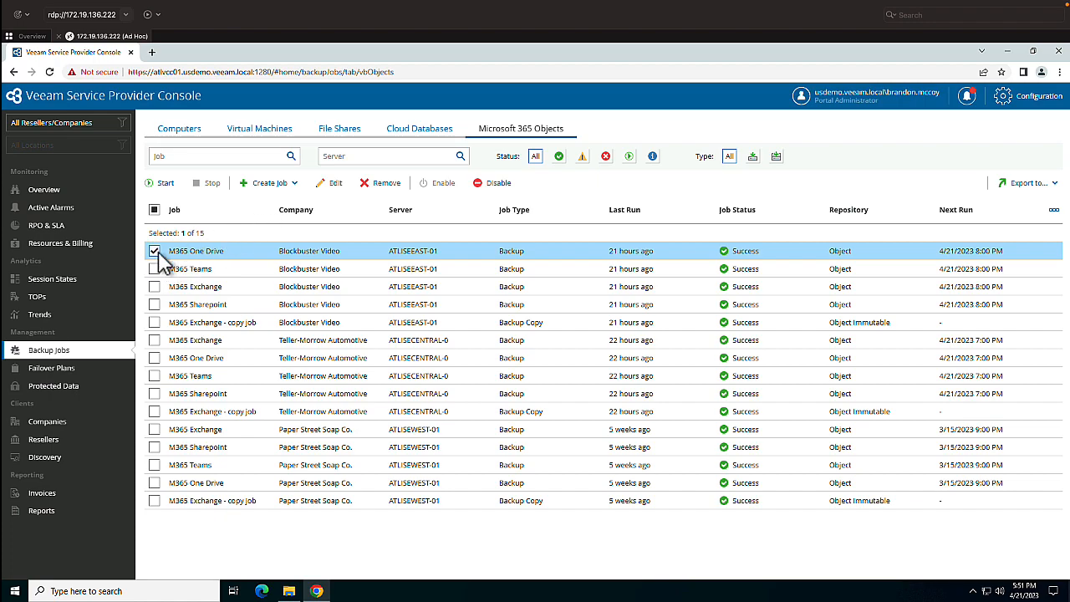
# - Start creating a Microsoft 365 backup job named "demo"
pyautogui.click(271, 183)
pyautogui.click(275, 203)
pyautogui.click(270, 199)
pyautogui.write('demo')
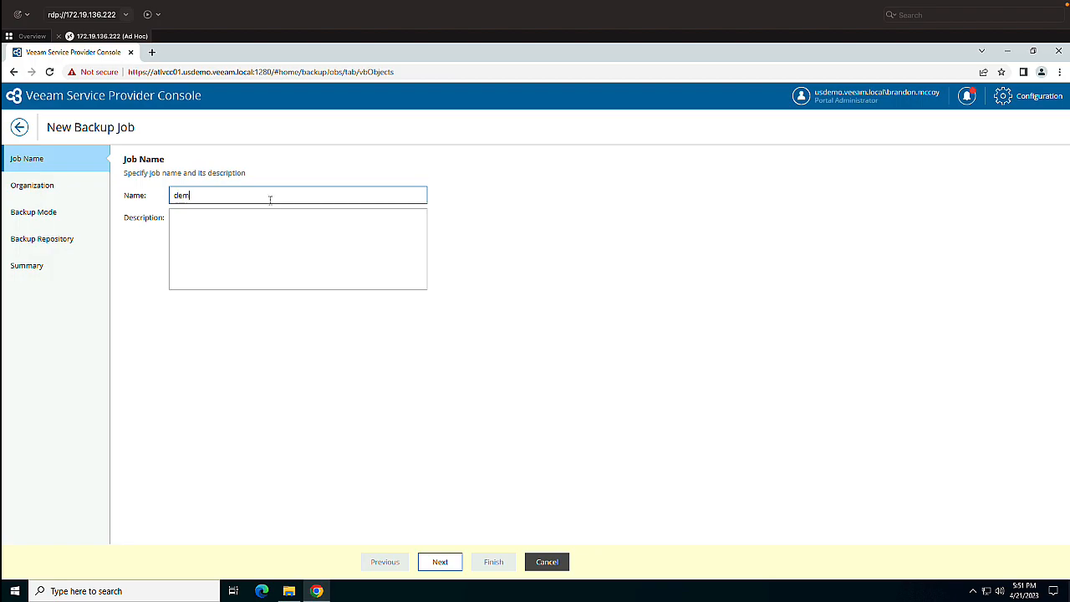
pyautogui.click(440, 561)
# - Set the job's organization to veeamusdemo.onmicrosoft.com on server ATLISEEAST-01
pyautogui.click(188, 197)
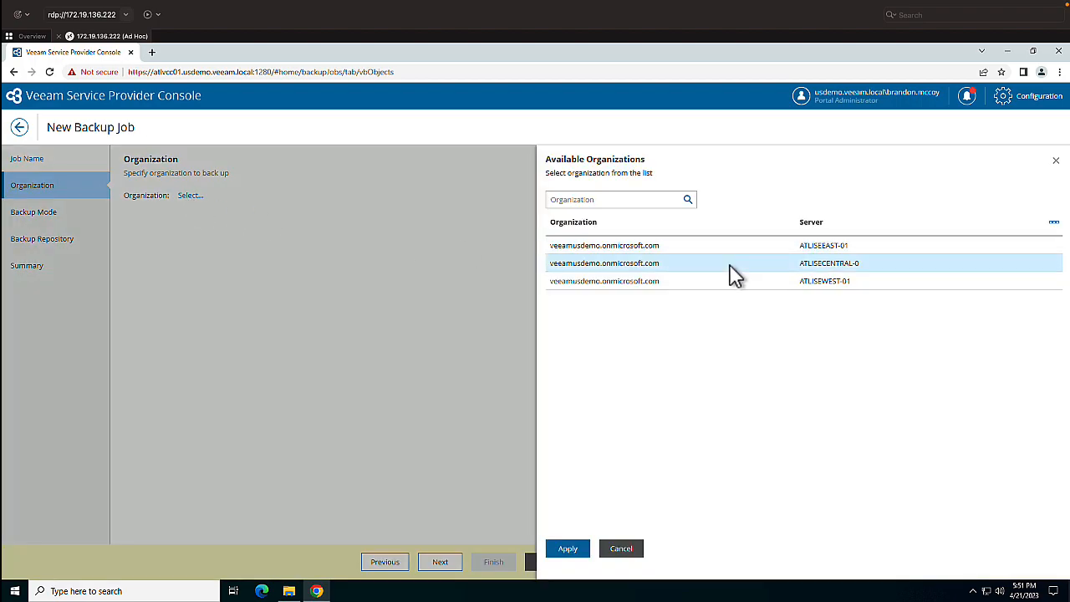
pyautogui.click(652, 247)
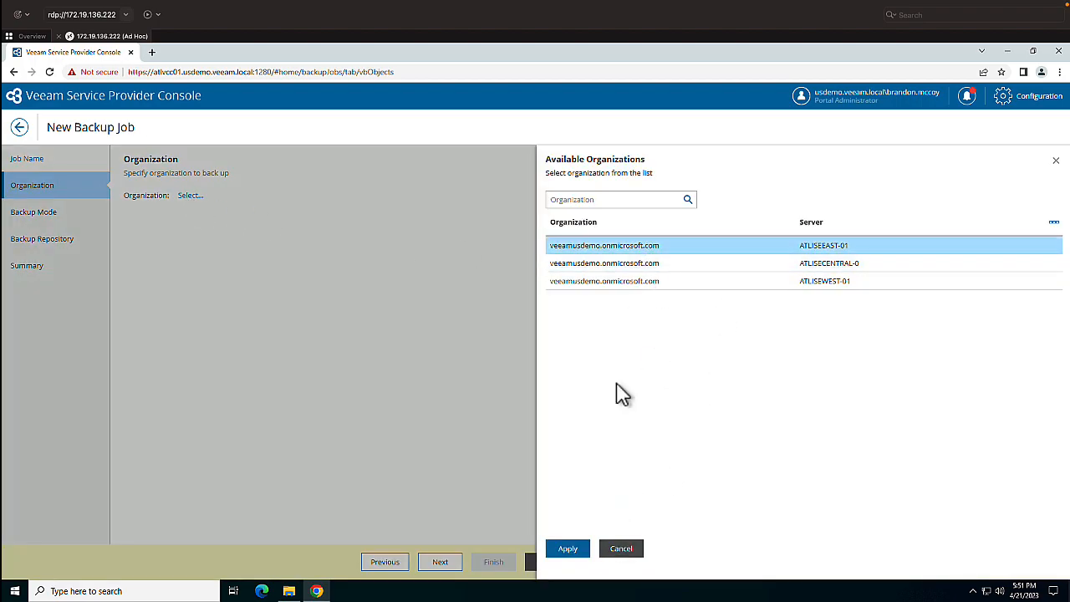
pyautogui.click(570, 552)
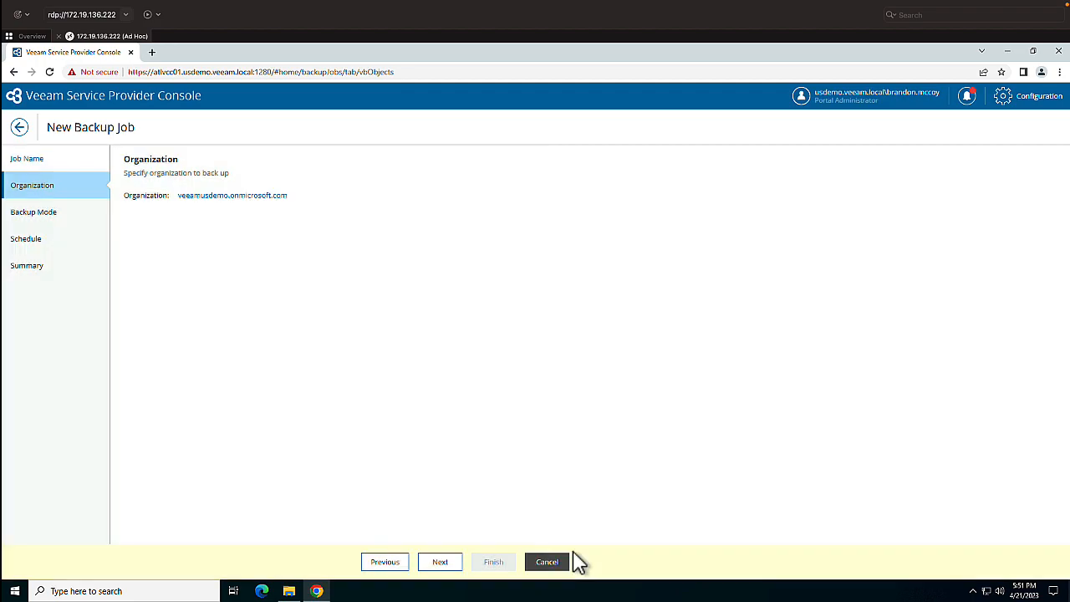
pyautogui.click(435, 568)
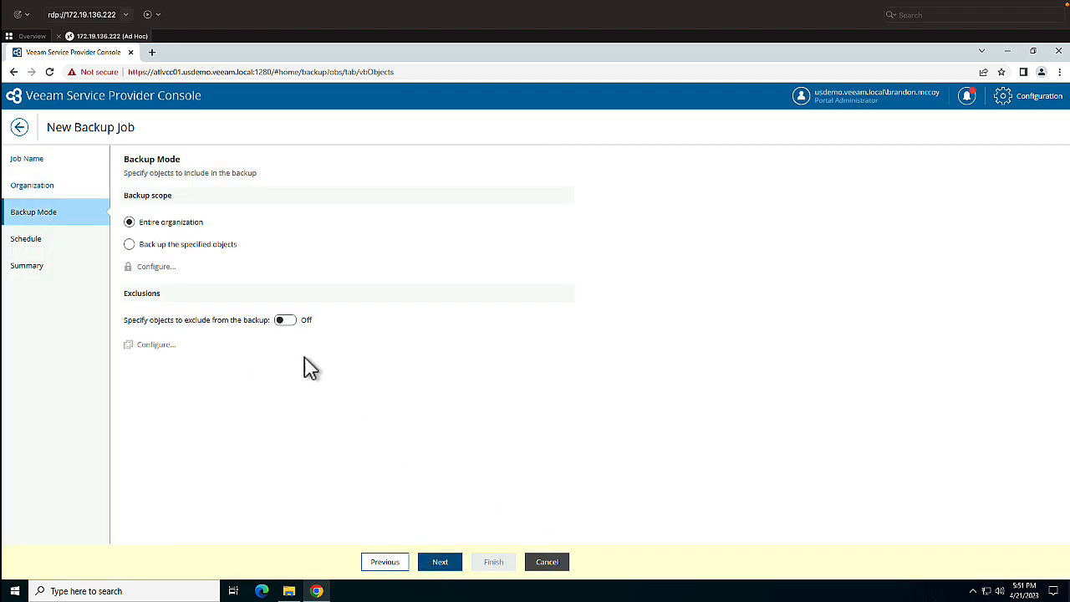
# - Set the backup scope to specified objects and view the object types that can be protected
pyautogui.click(203, 248)
pyautogui.click(157, 267)
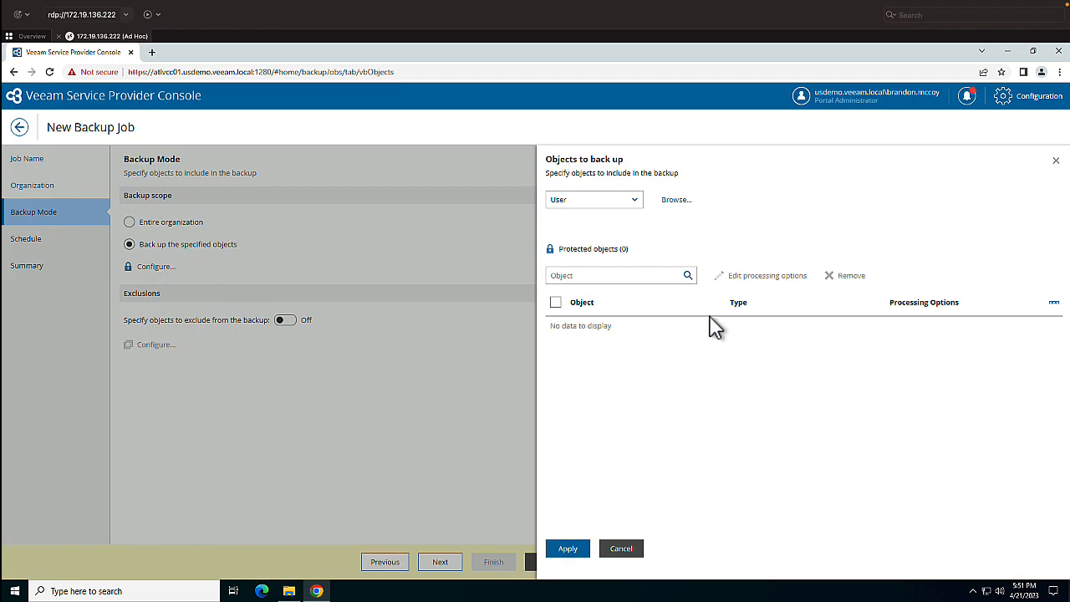
pyautogui.click(637, 203)
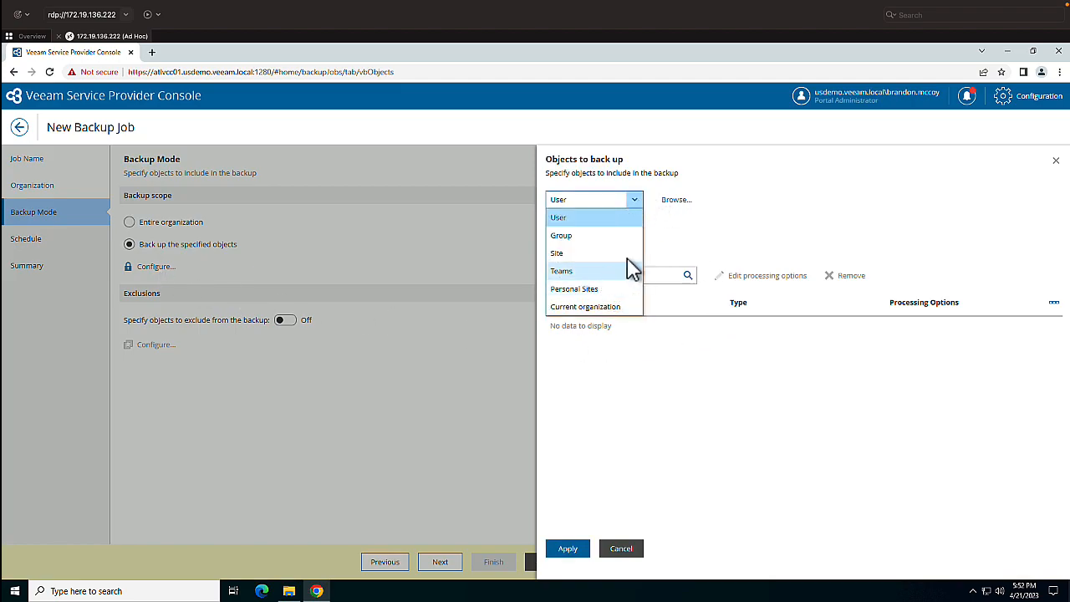
# - Browse the organization's users, select svc-mfa and svc-vbr, and leave the object selection without adding them
pyautogui.click(677, 202)
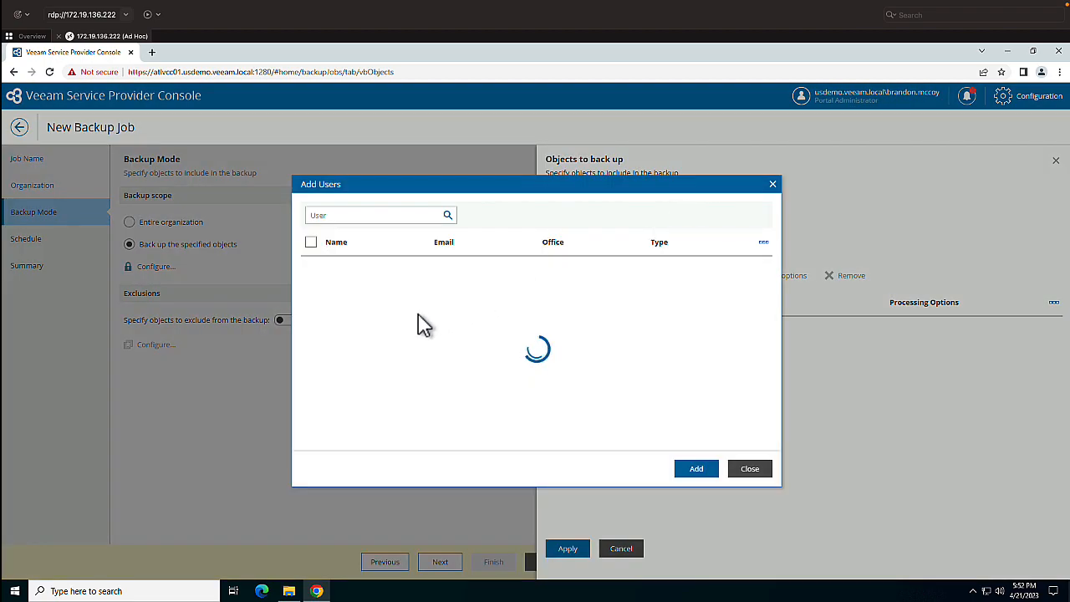
pyautogui.click(313, 283)
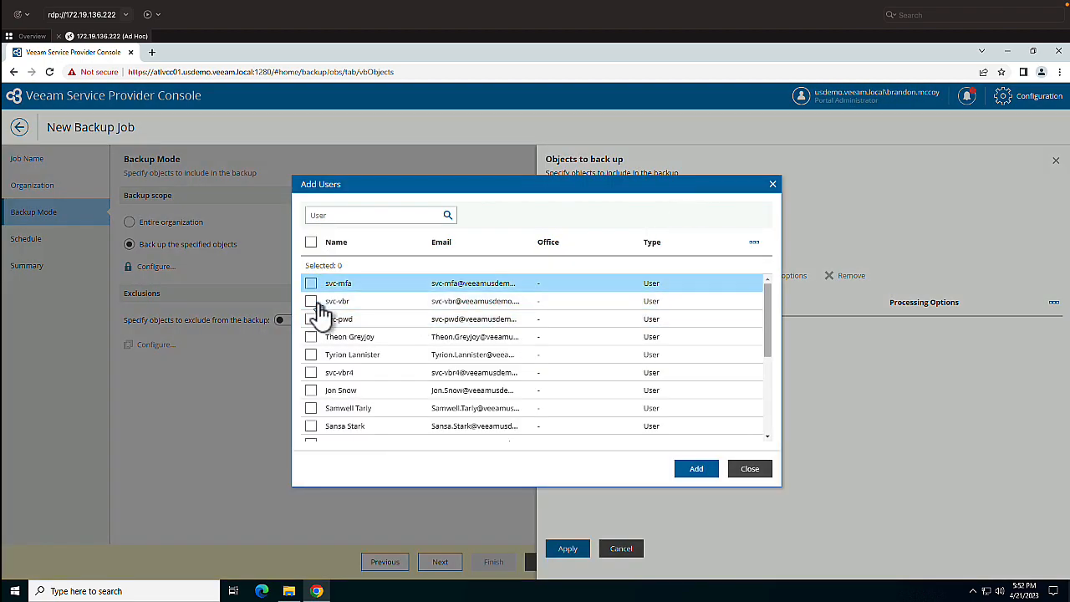
pyautogui.click(314, 301)
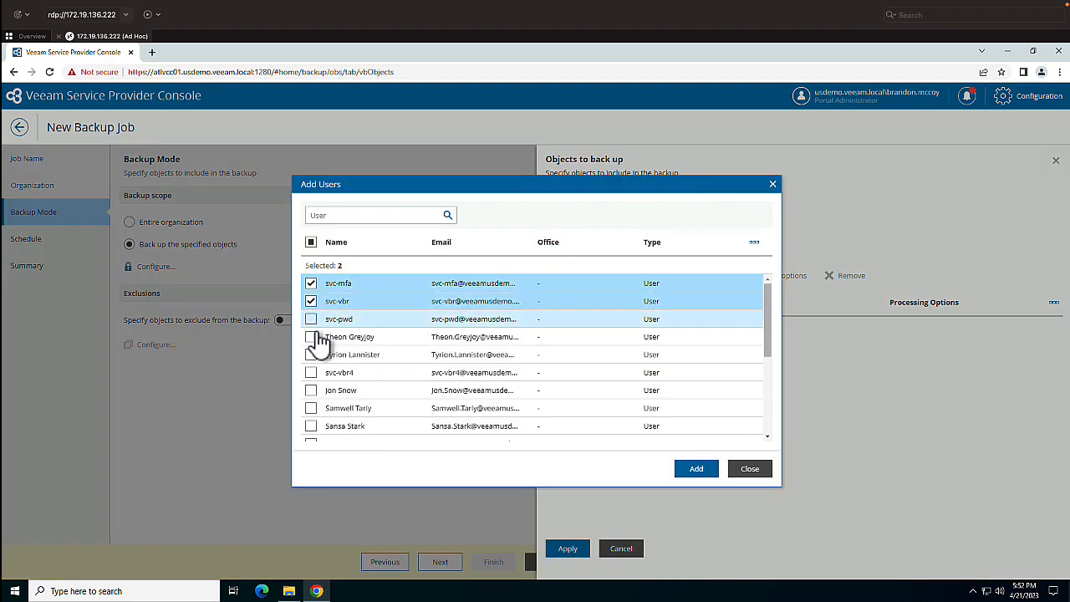
pyautogui.click(749, 470)
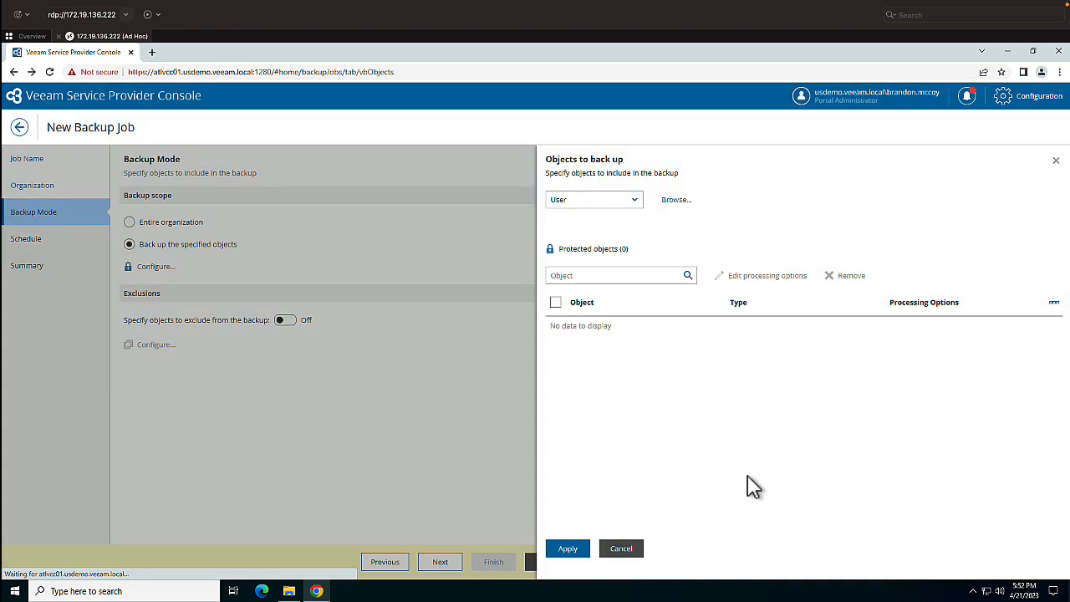
pyautogui.click(622, 550)
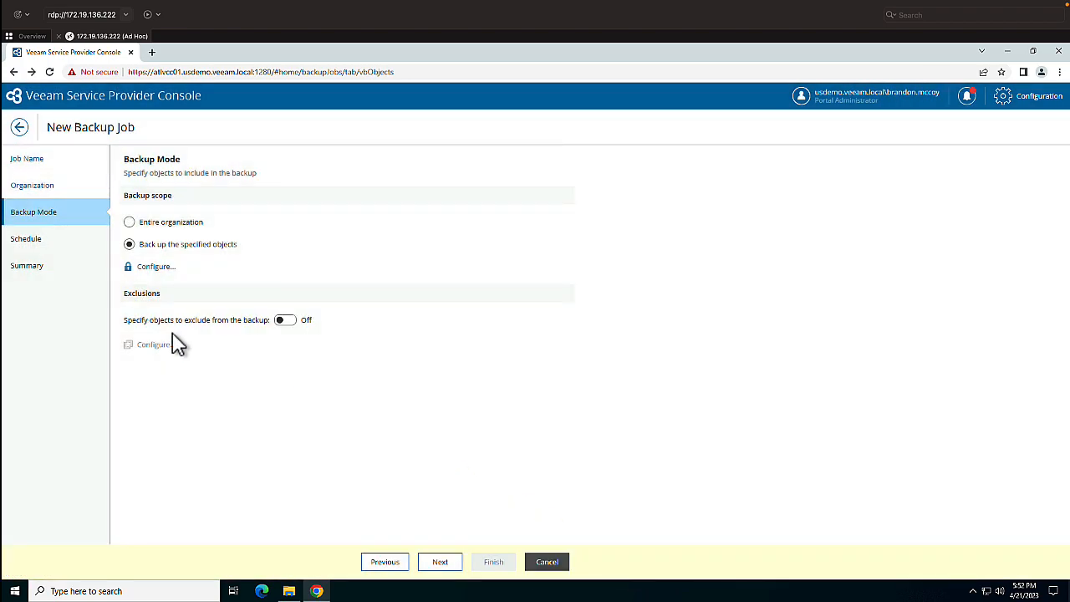
# - Discard the new backup job and return to the Microsoft 365 job list
pyautogui.click(436, 565)
pyautogui.click(671, 360)
pyautogui.click(21, 129)
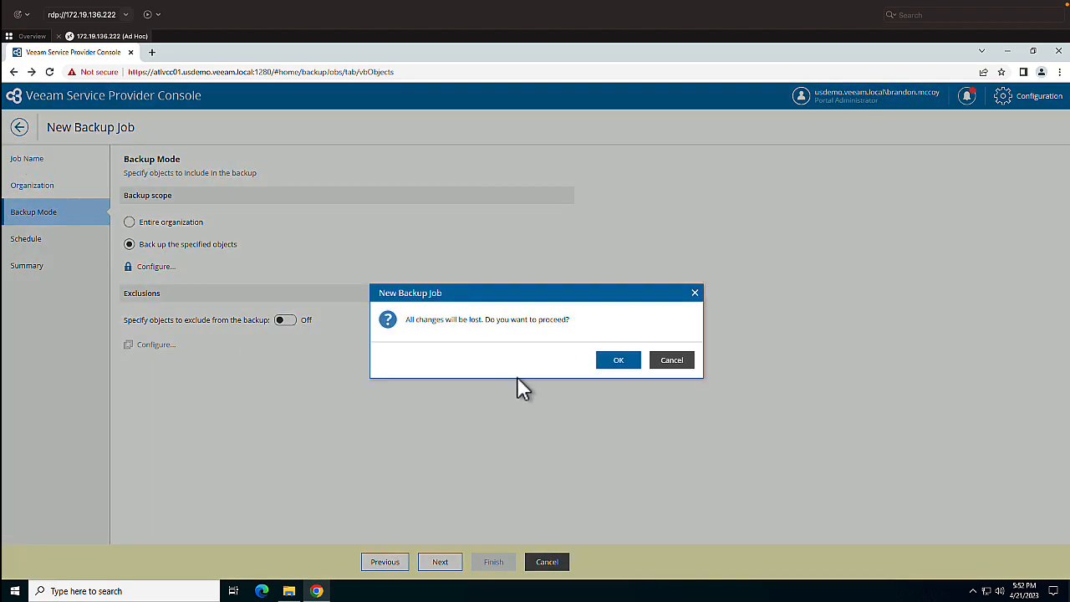
pyautogui.click(619, 360)
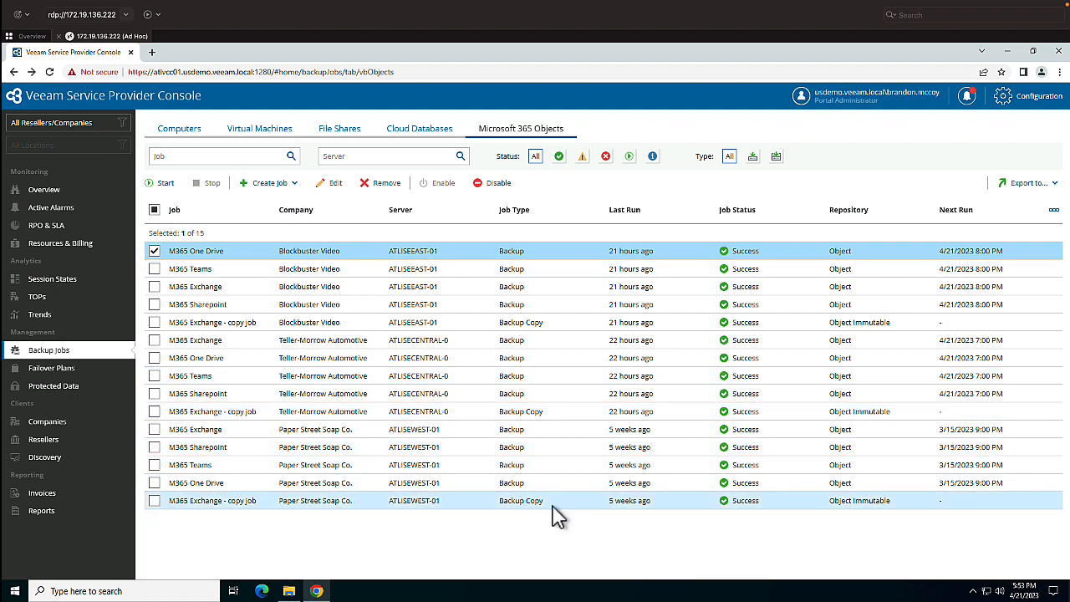
# - Select the Azure-SQL-101 instance in the cloud database backups, view the policy creation dialog, and close it
pyautogui.click(416, 135)
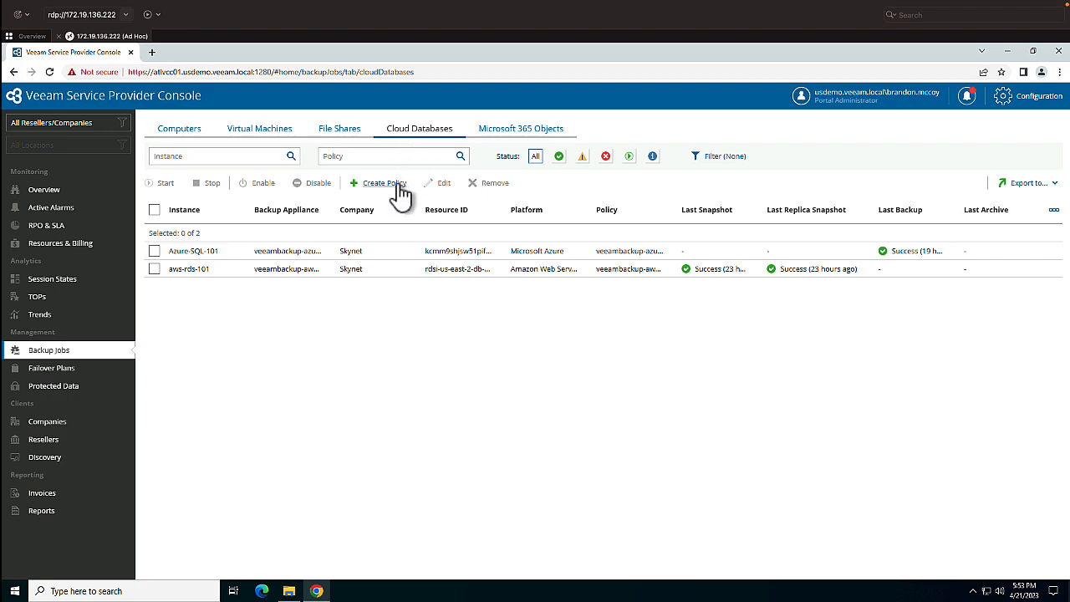
pyautogui.click(153, 251)
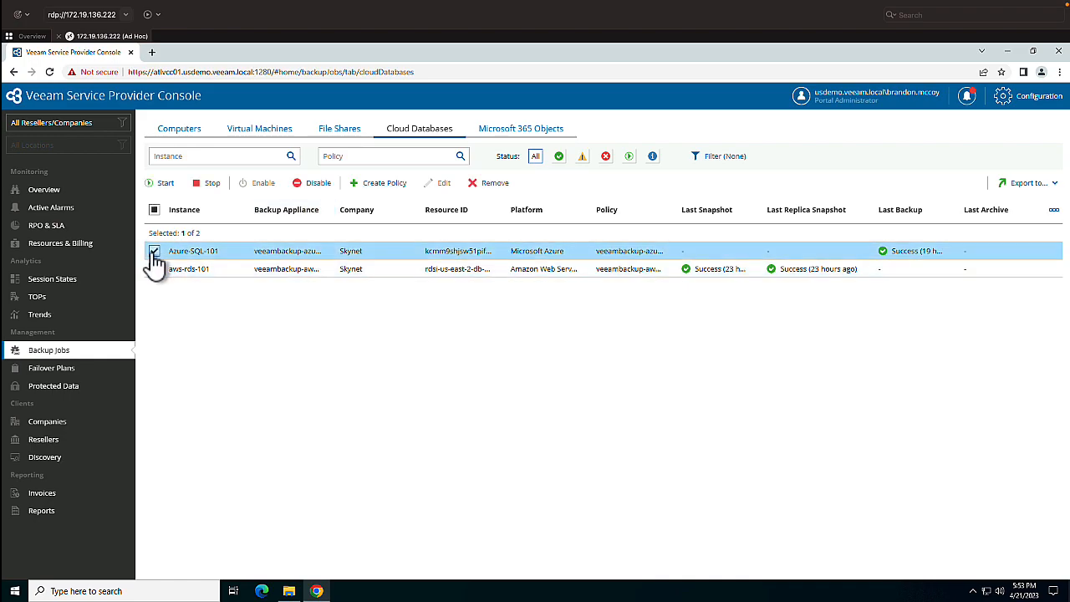
pyautogui.click(382, 185)
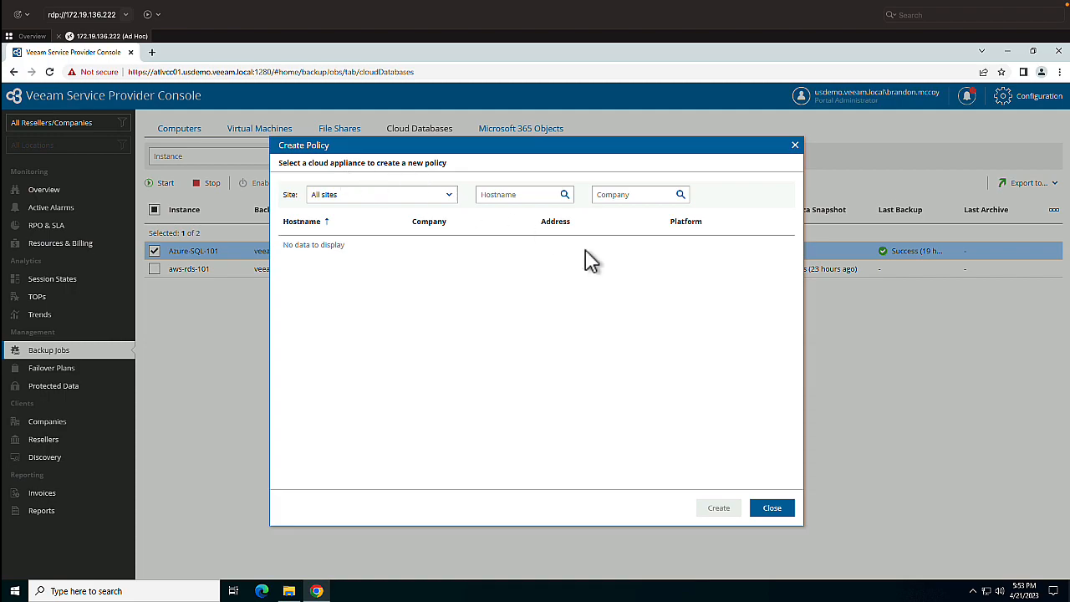
pyautogui.click(763, 507)
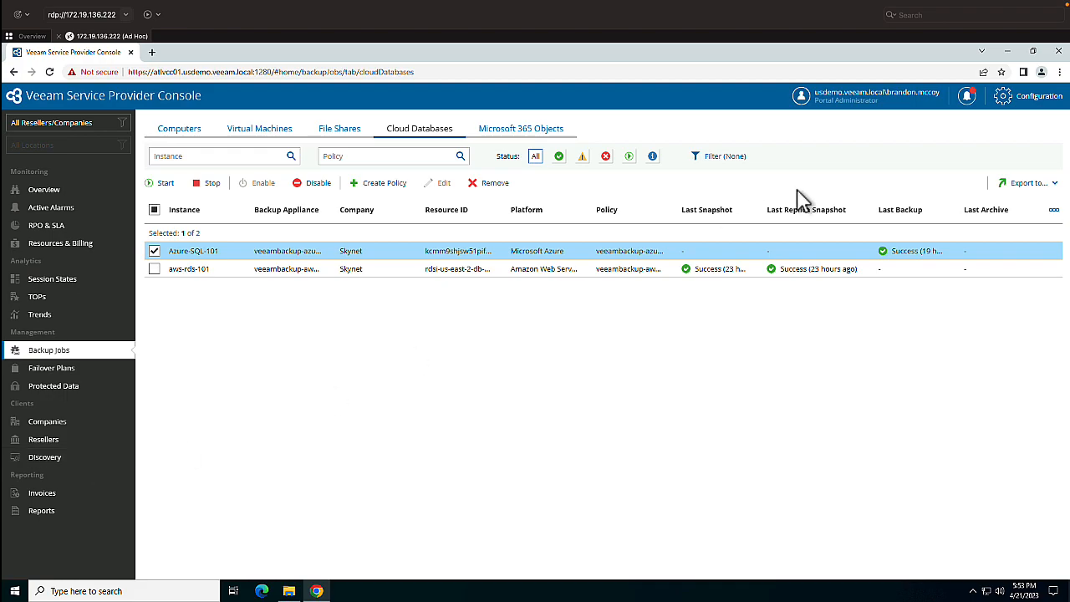
# - Open the Veeam Backup for Public Clouds integration from the configuration's plugin library
pyautogui.click(1027, 98)
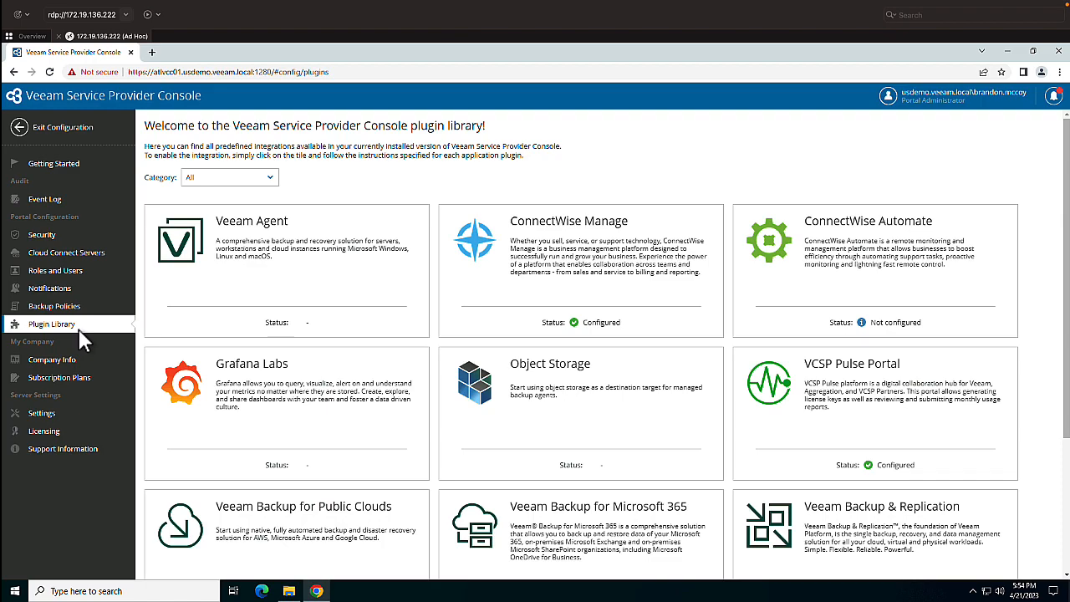
pyautogui.scroll(-1, 623, 416)
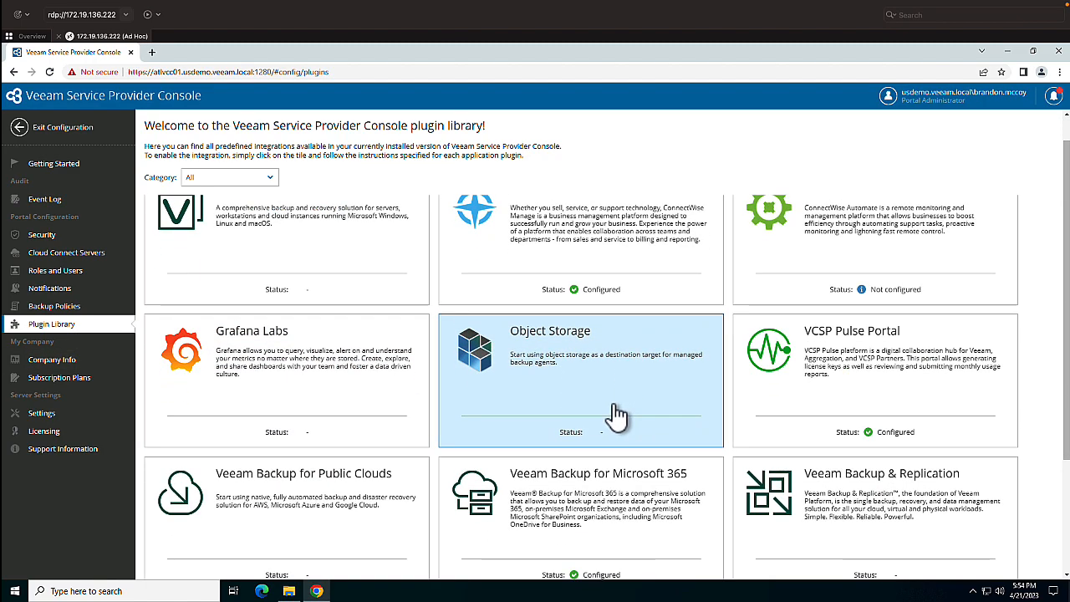
pyautogui.scroll(-2, 617, 417)
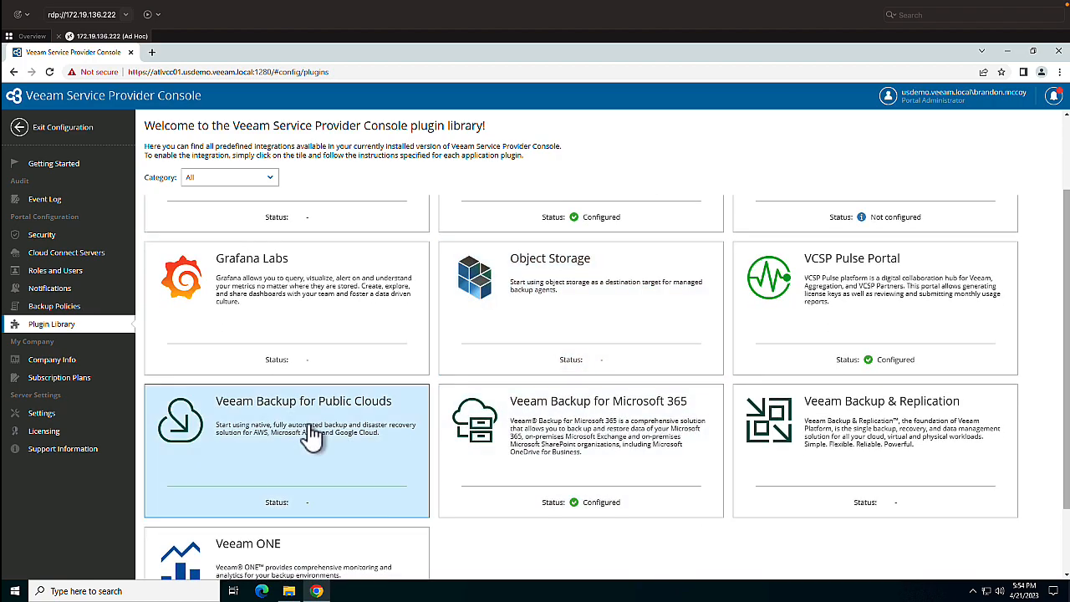
pyautogui.click(310, 426)
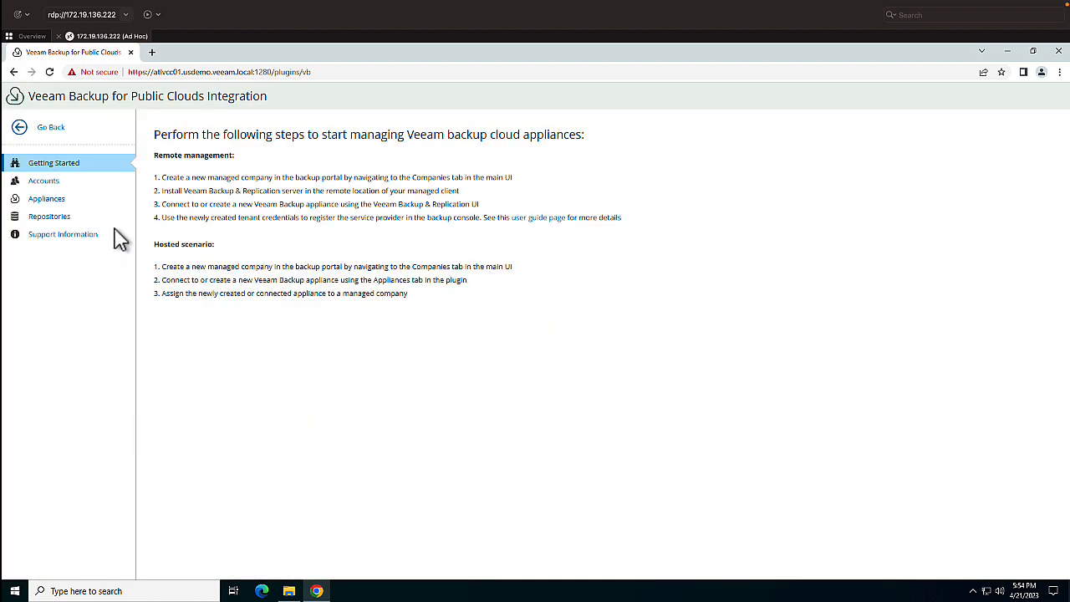
# - Open the form for a new Amazon Web Services account among the integration's public cloud accounts
pyautogui.click(68, 183)
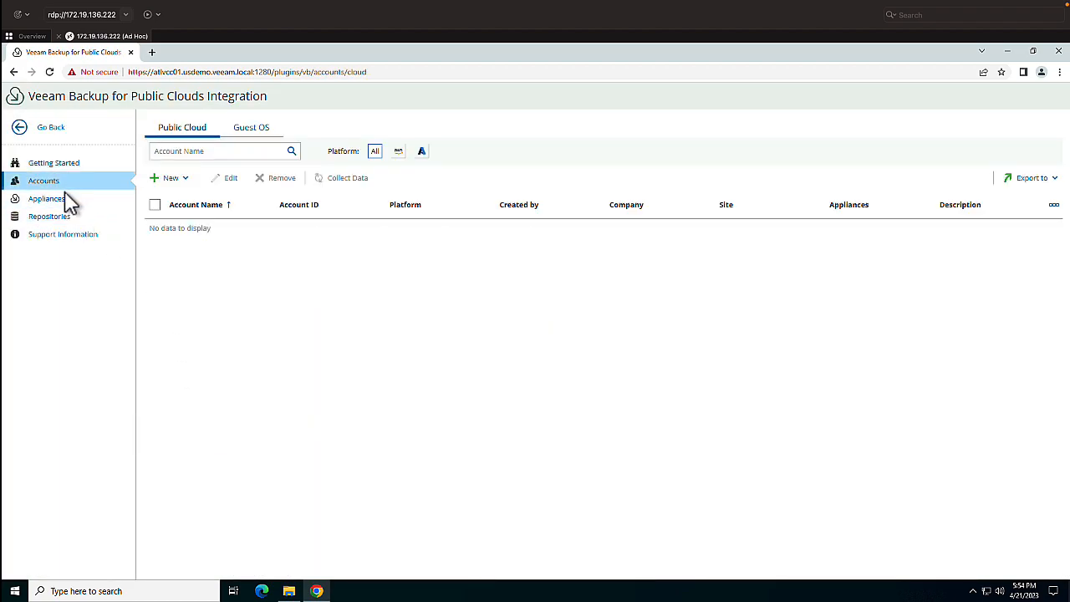
pyautogui.click(182, 183)
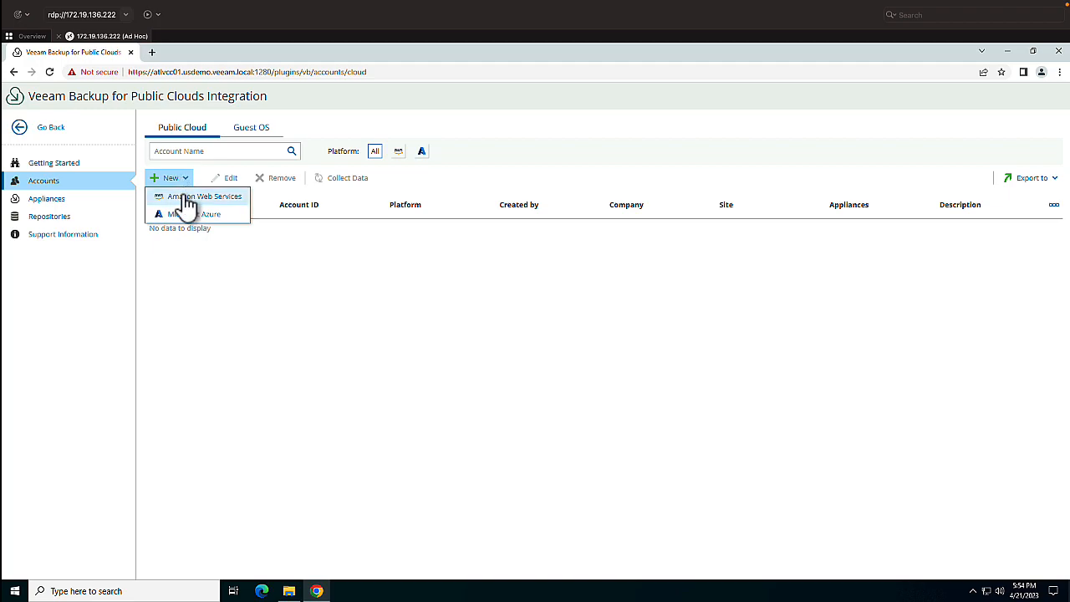
pyautogui.click(185, 196)
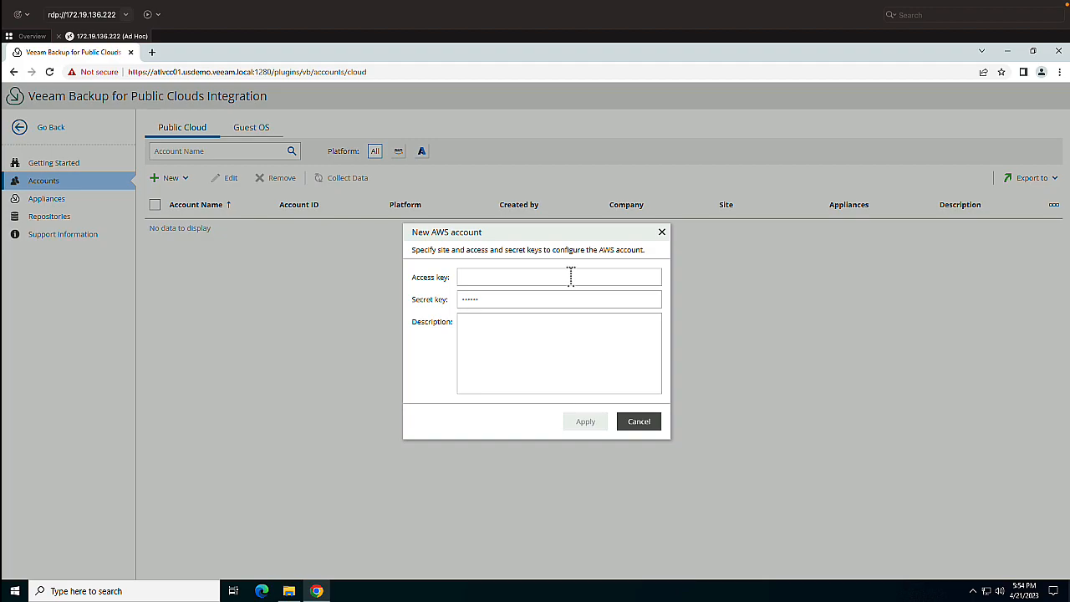
# - Close the AWS account form and view the role options for a new Guest OS account before cancelling it
pyautogui.click(639, 423)
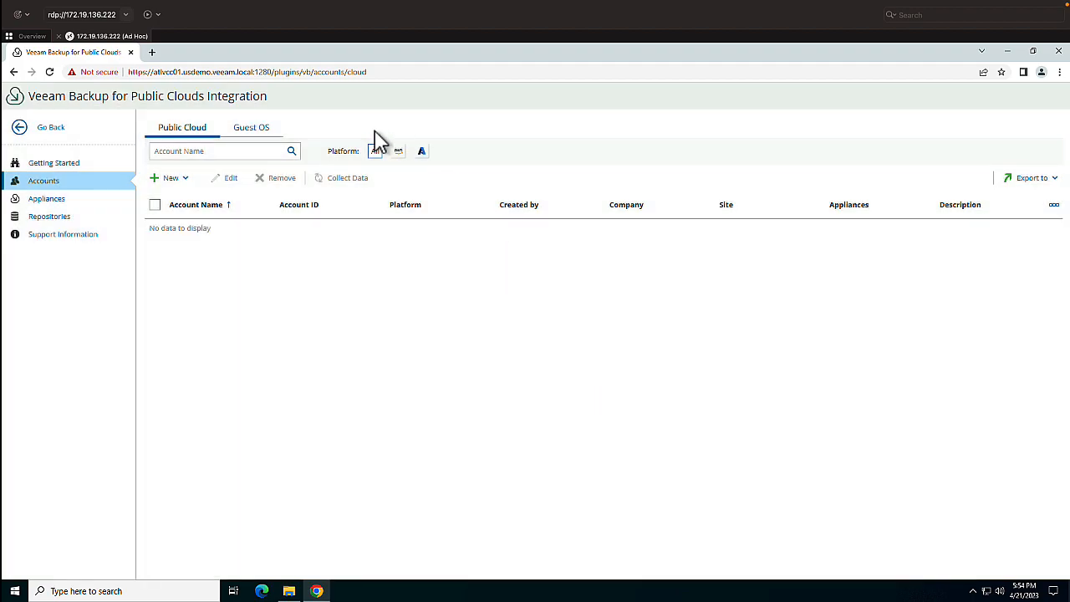
pyautogui.click(261, 132)
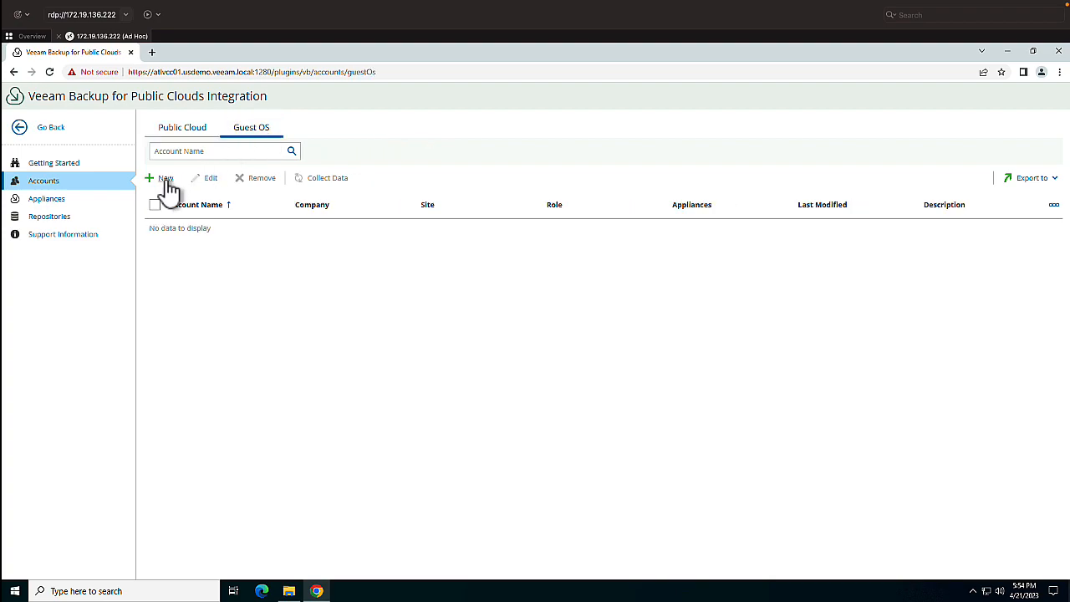
pyautogui.click(163, 179)
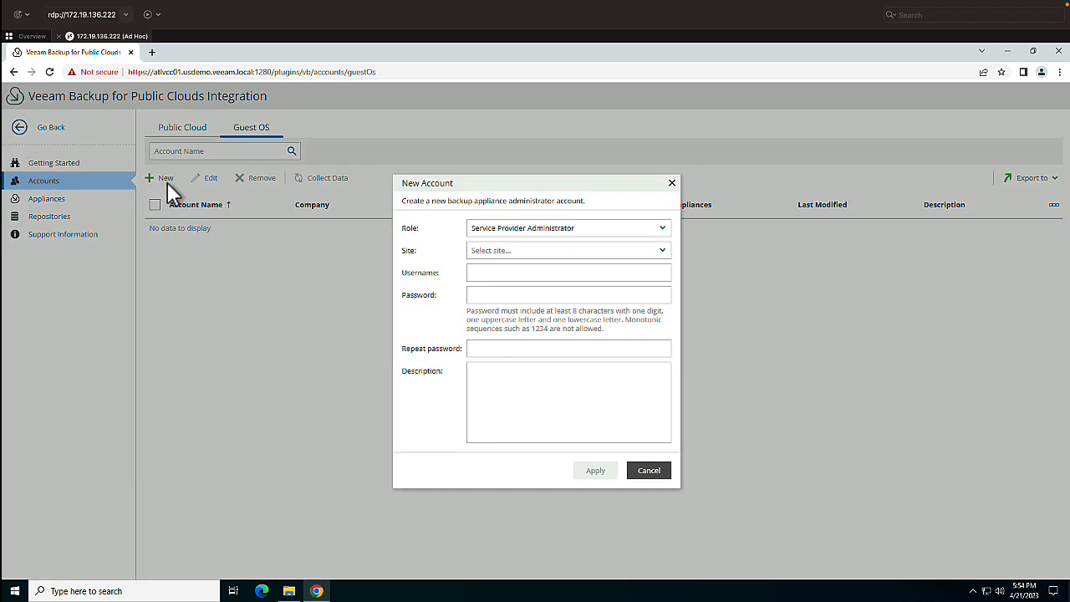
pyautogui.click(613, 230)
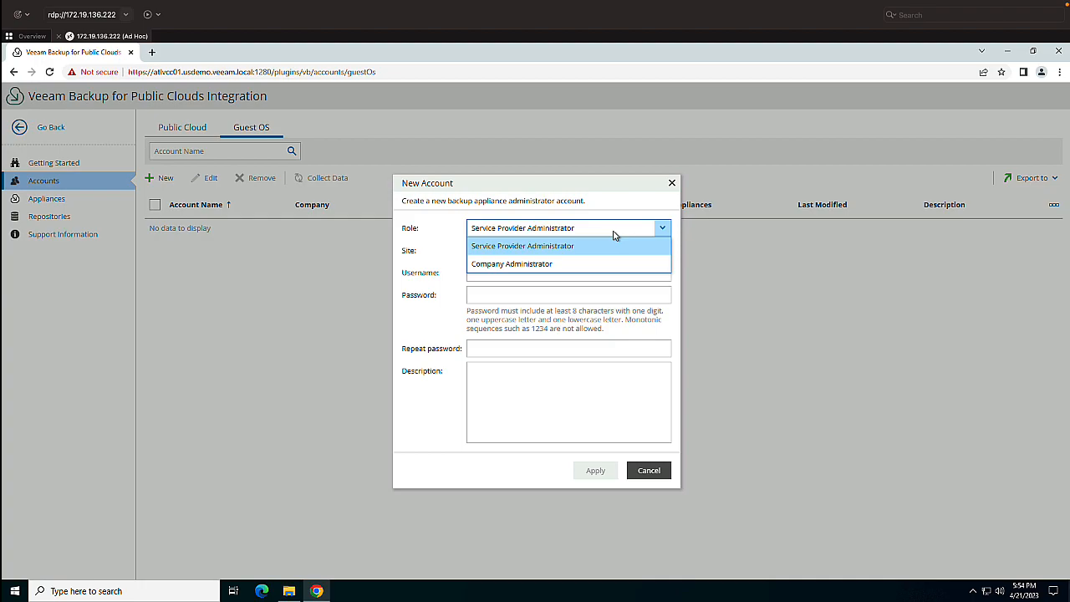
pyautogui.click(642, 473)
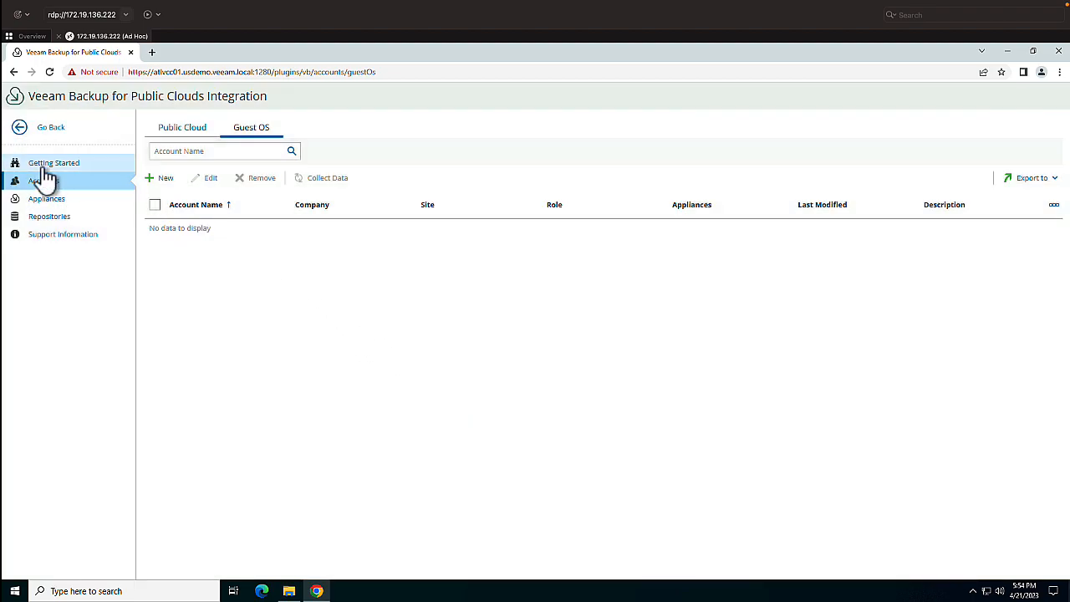
# - Start a new Amazon Web Services appliance, choose ATLVCC001 as its site, and discard the setup
pyautogui.click(54, 202)
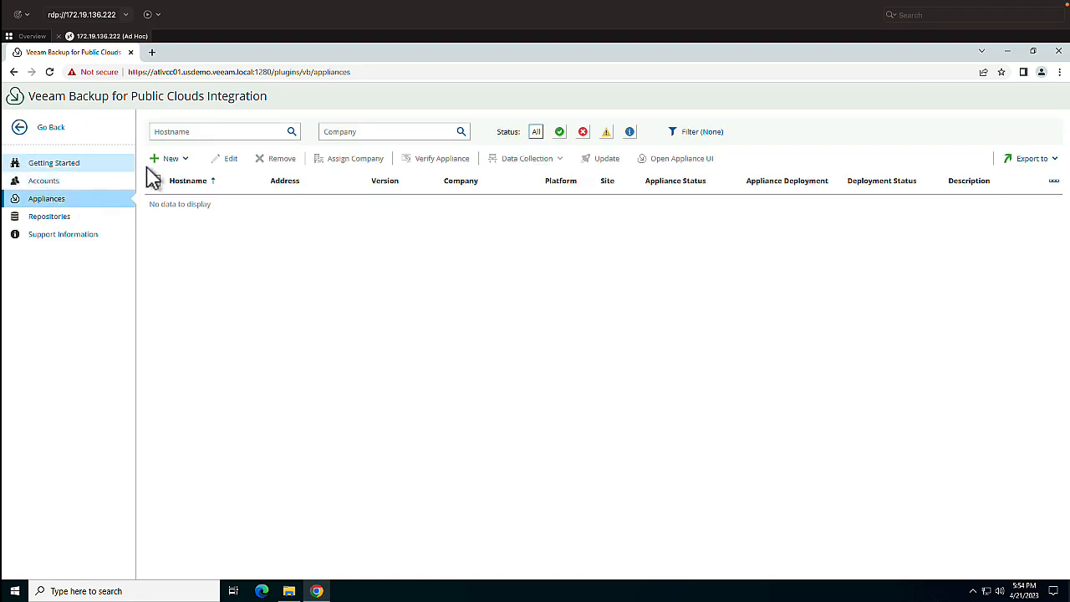
pyautogui.click(171, 163)
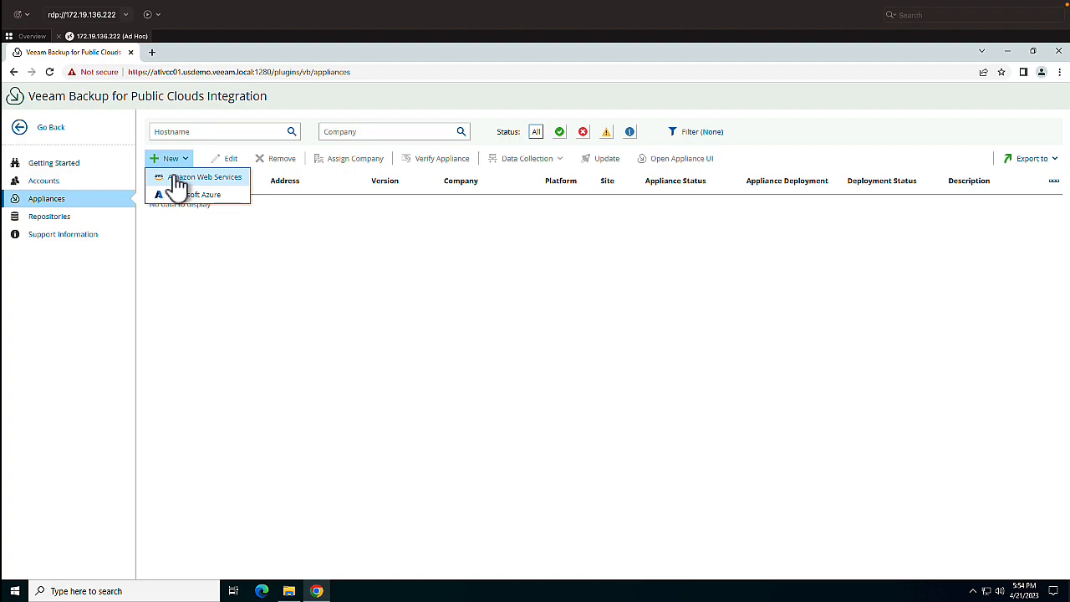
pyautogui.click(191, 178)
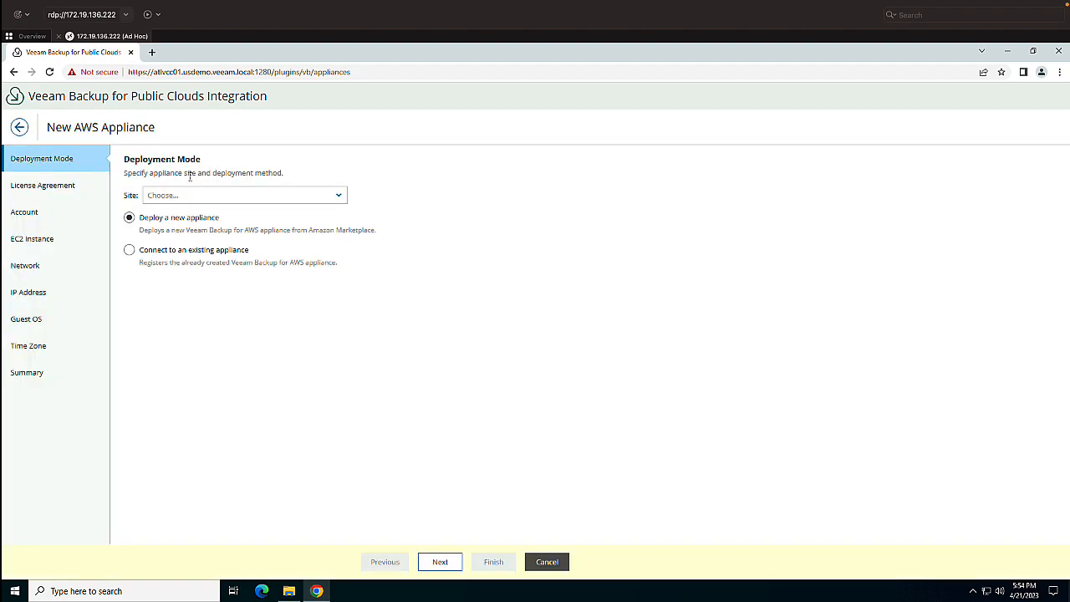
pyautogui.click(207, 198)
pyautogui.click(208, 213)
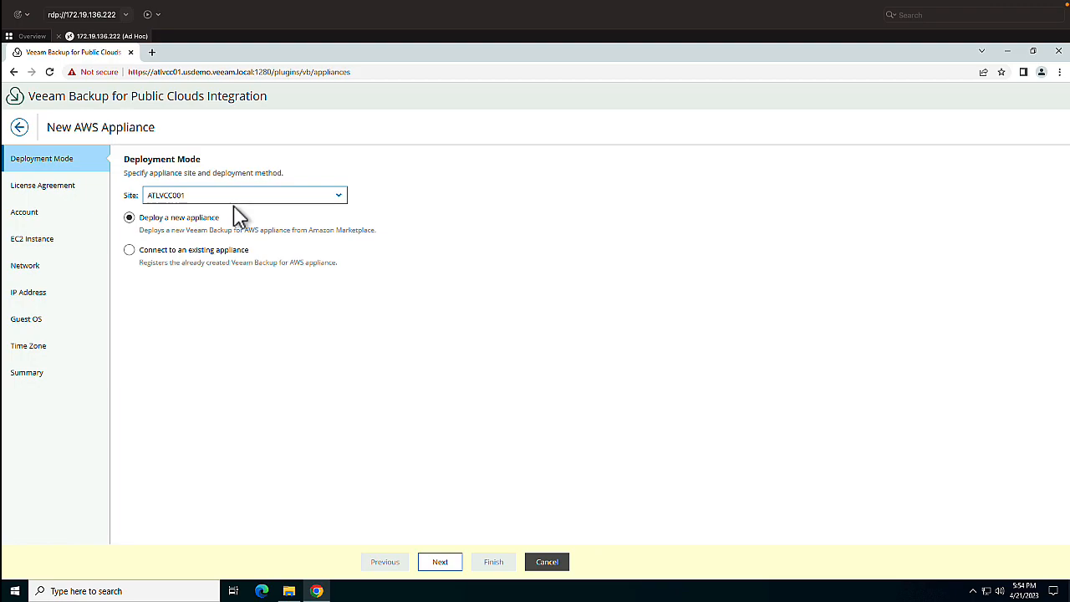
pyautogui.click(20, 127)
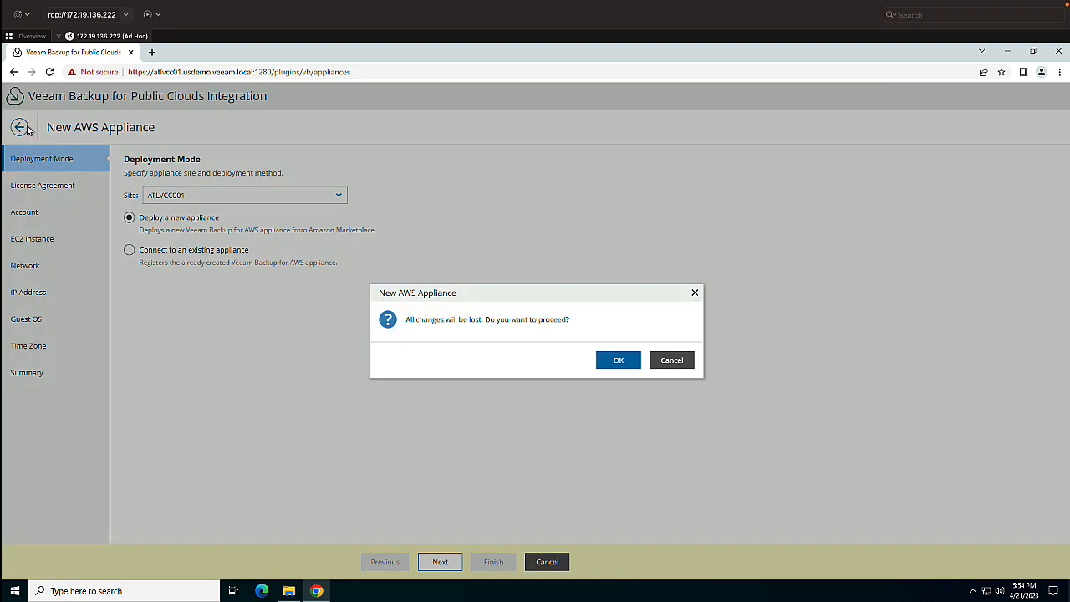
pyautogui.click(619, 363)
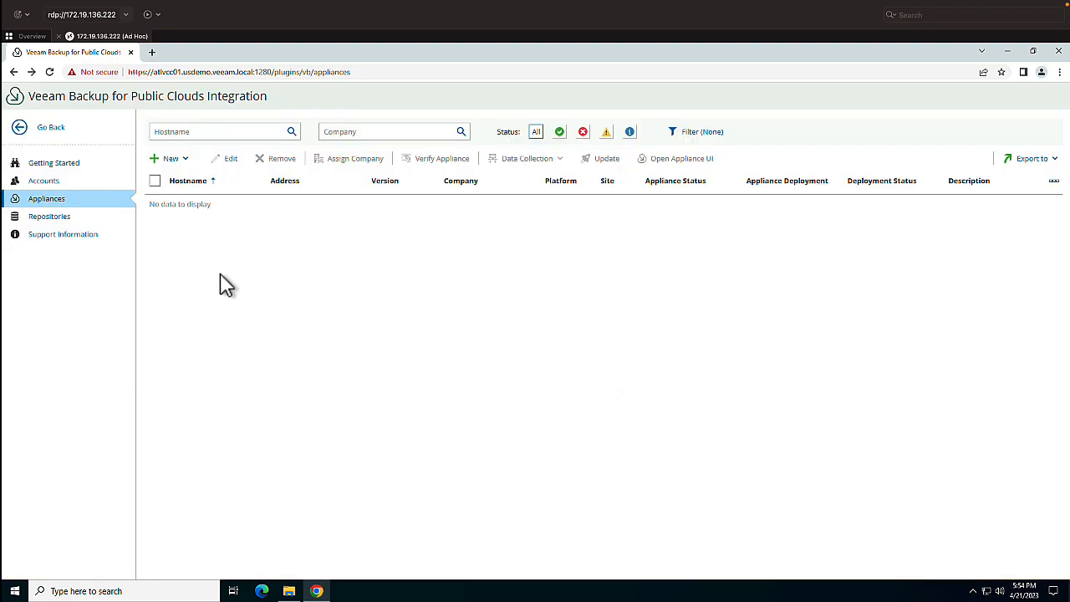
# - Return to the plugin library and open the license keys list of the VCSP Pulse Portal integration
pyautogui.click(60, 139)
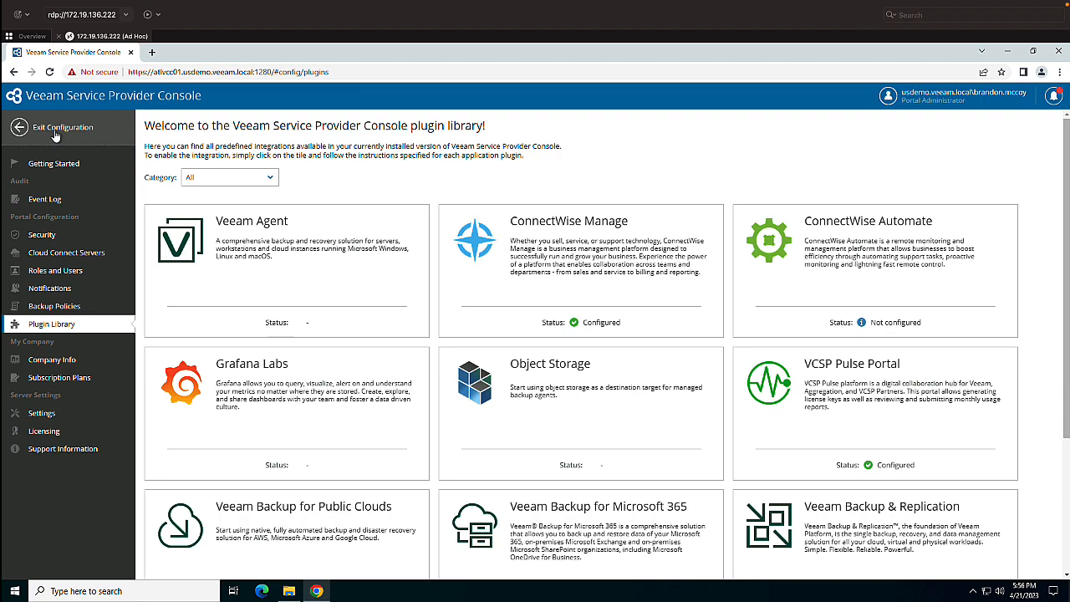
pyautogui.click(828, 415)
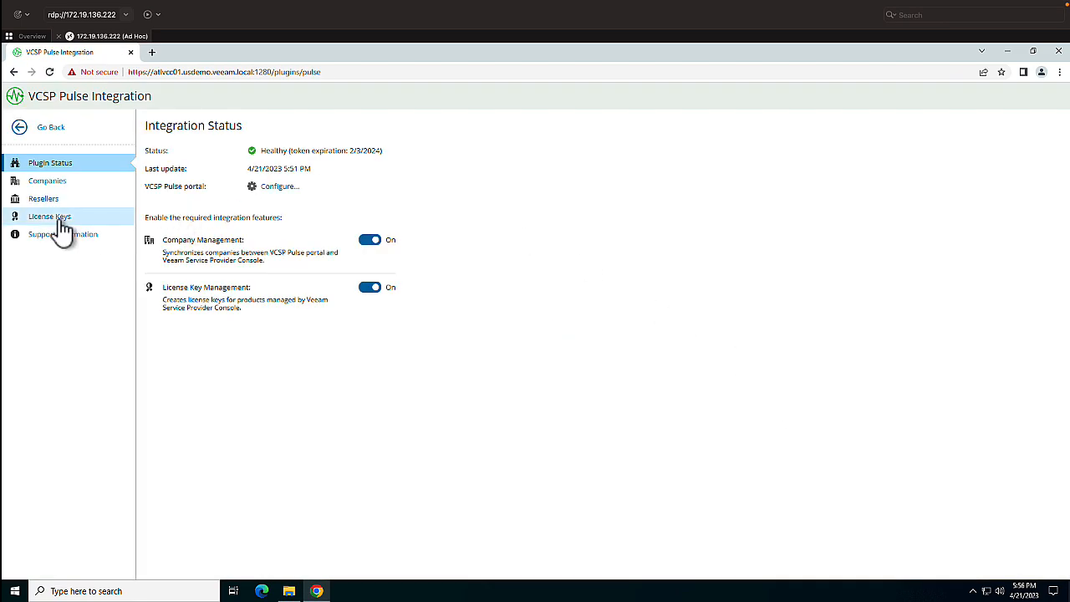
pyautogui.click(62, 221)
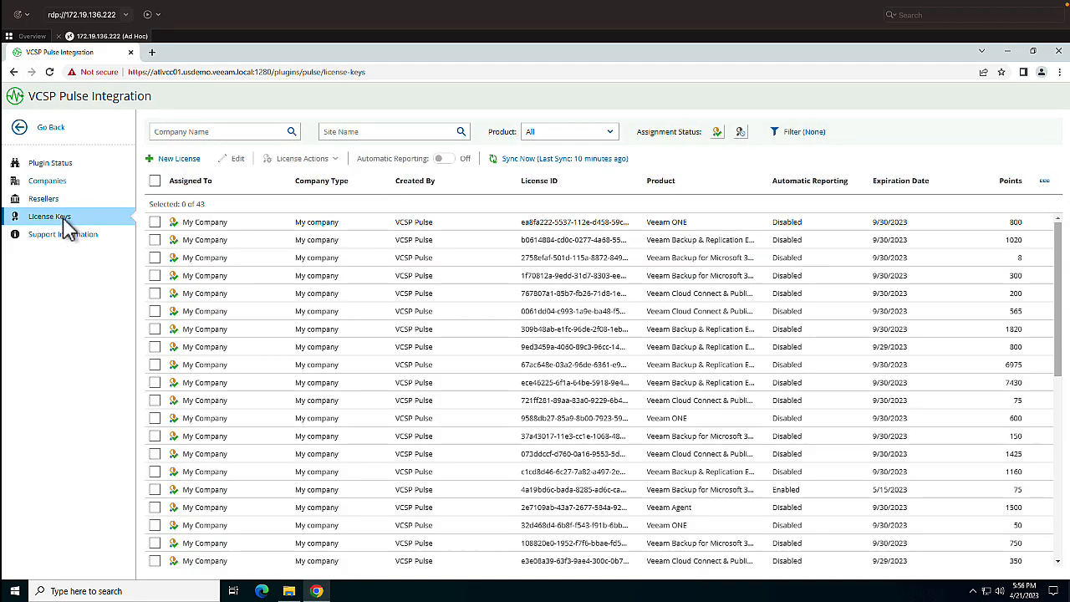
# - Start a new license key for the Veeam Cloud Connect & Public Cloud product and proceed to its workloads
pyautogui.click(185, 161)
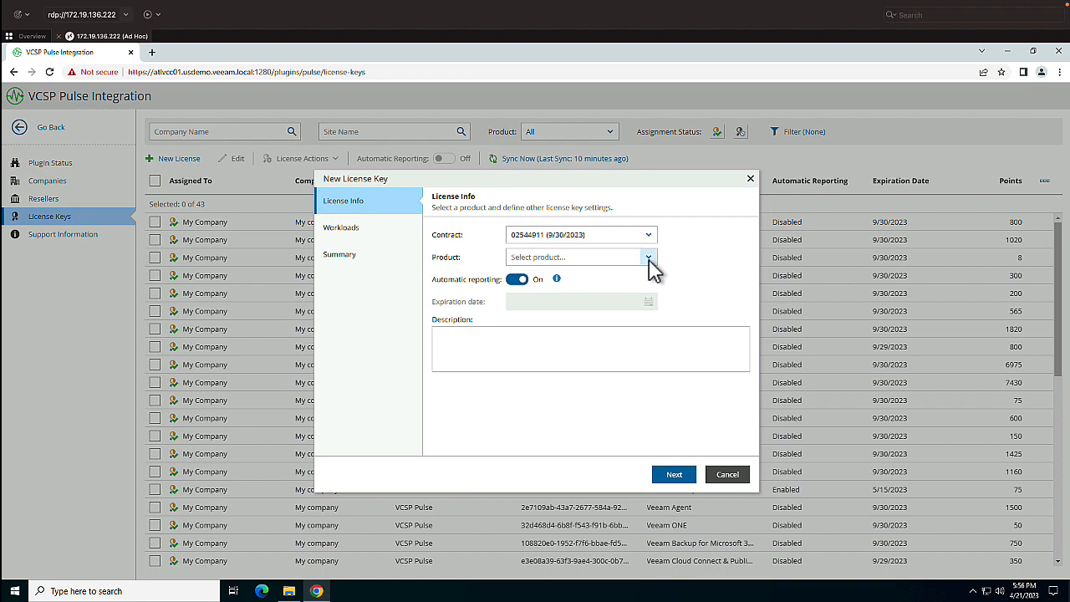
pyautogui.click(648, 257)
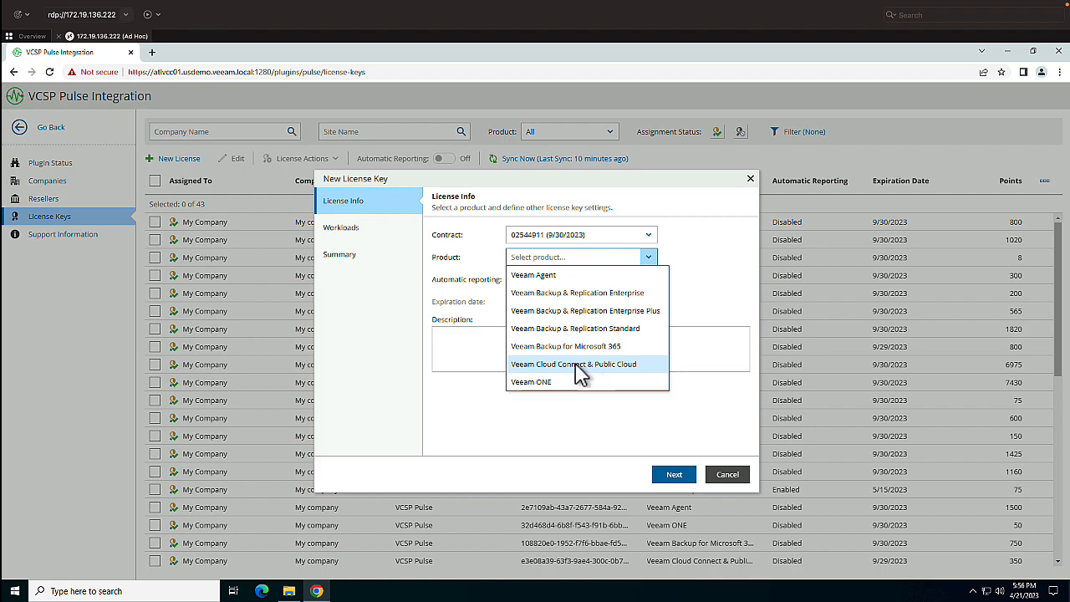
pyautogui.click(549, 365)
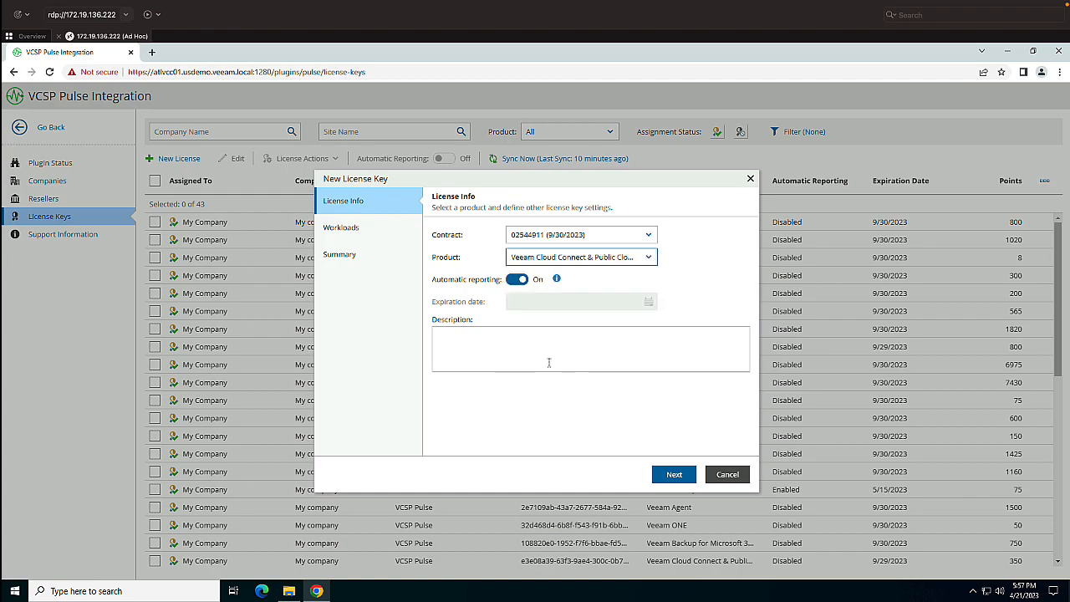
pyautogui.click(674, 474)
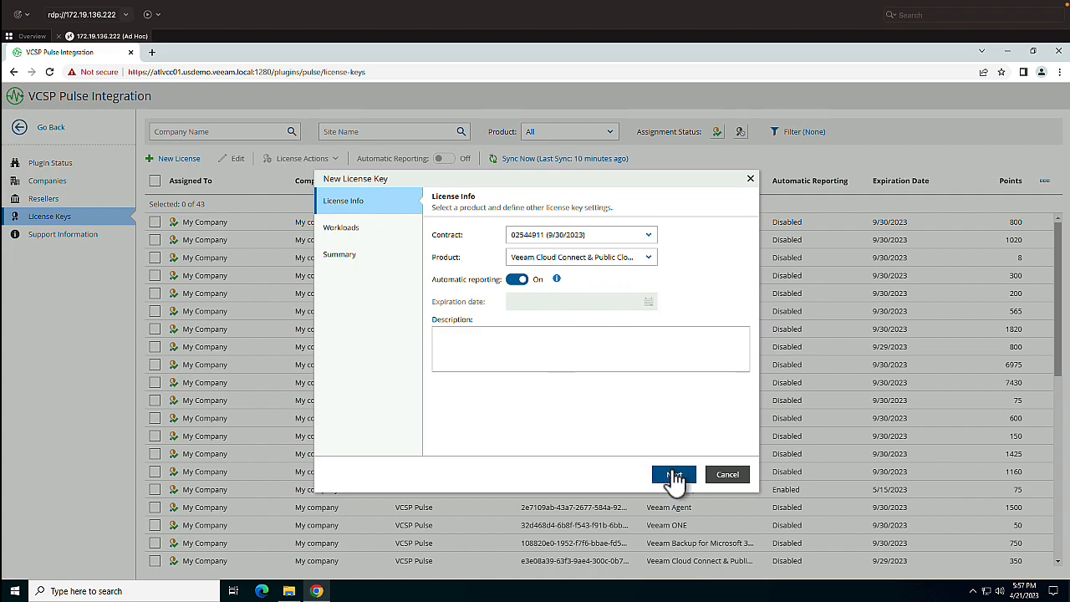
# - Add a Public Cloud VM workload with a count of 20 to the new license key
pyautogui.click(448, 240)
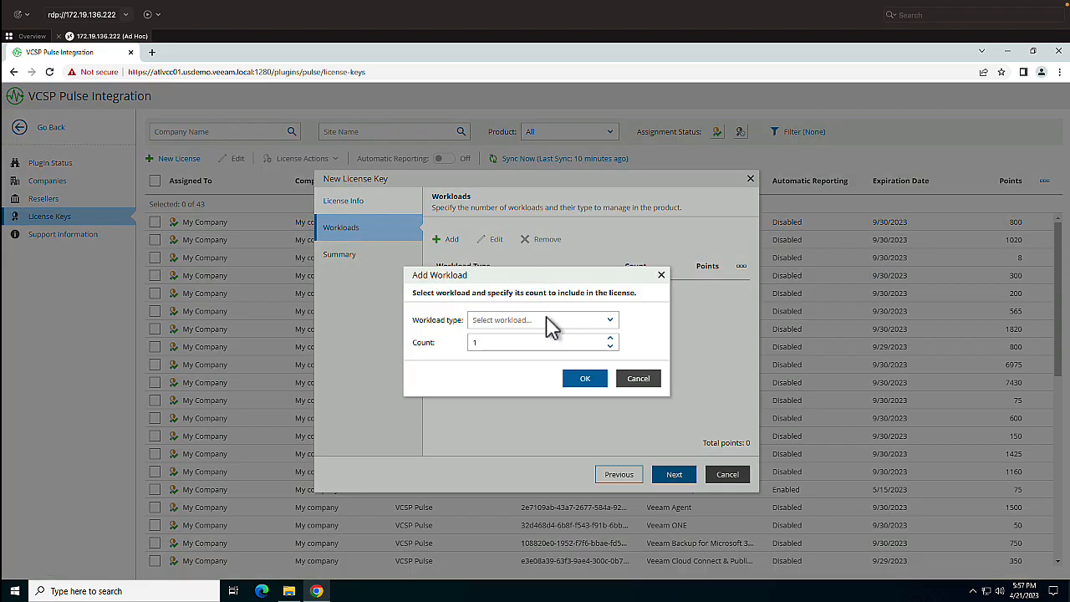
pyautogui.click(545, 321)
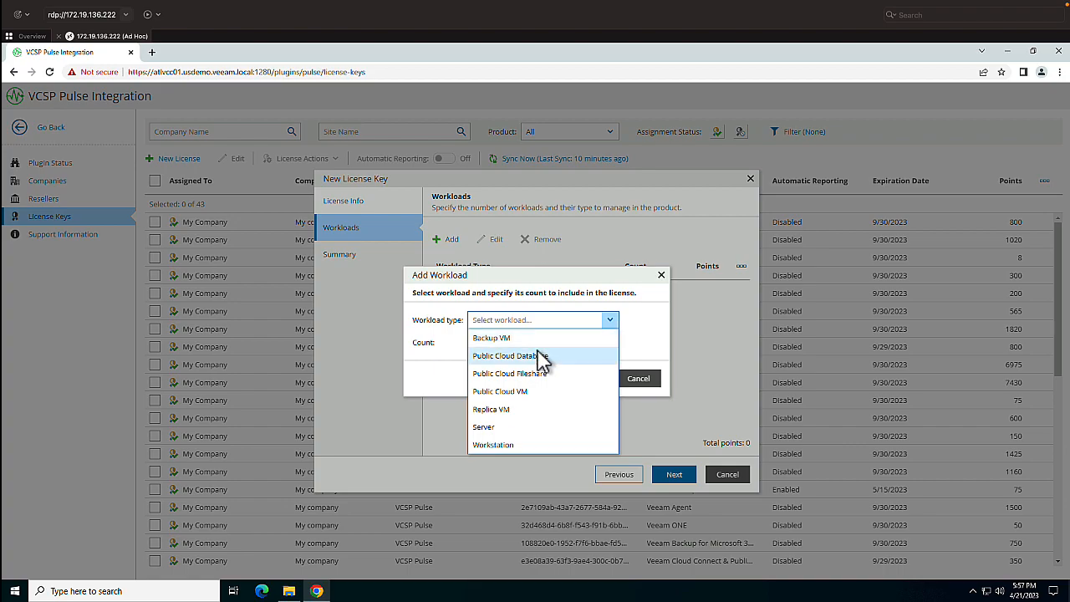
pyautogui.click(527, 392)
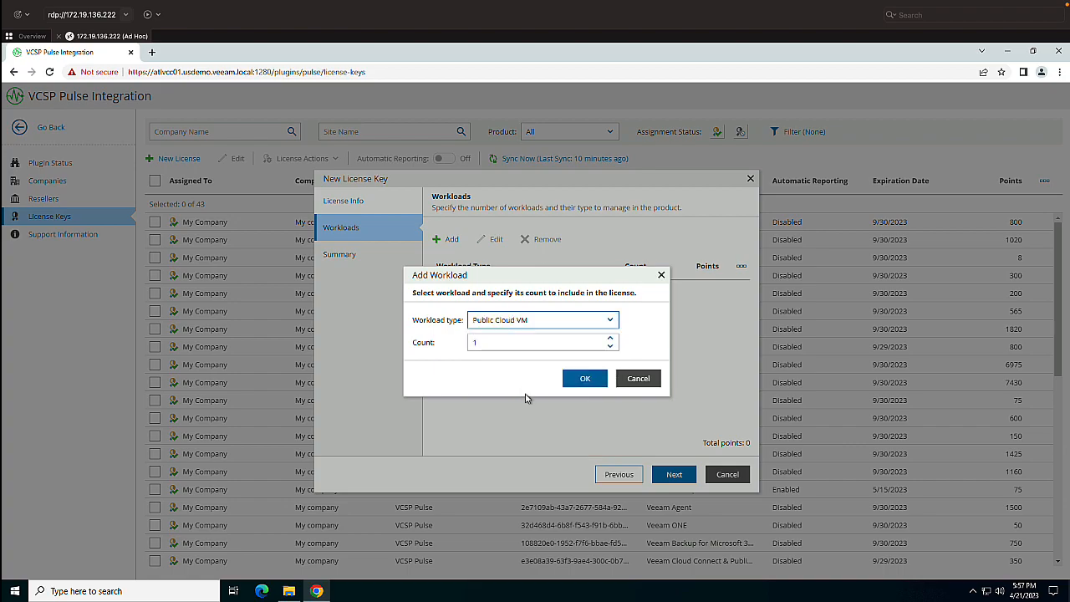
pyautogui.click(508, 341)
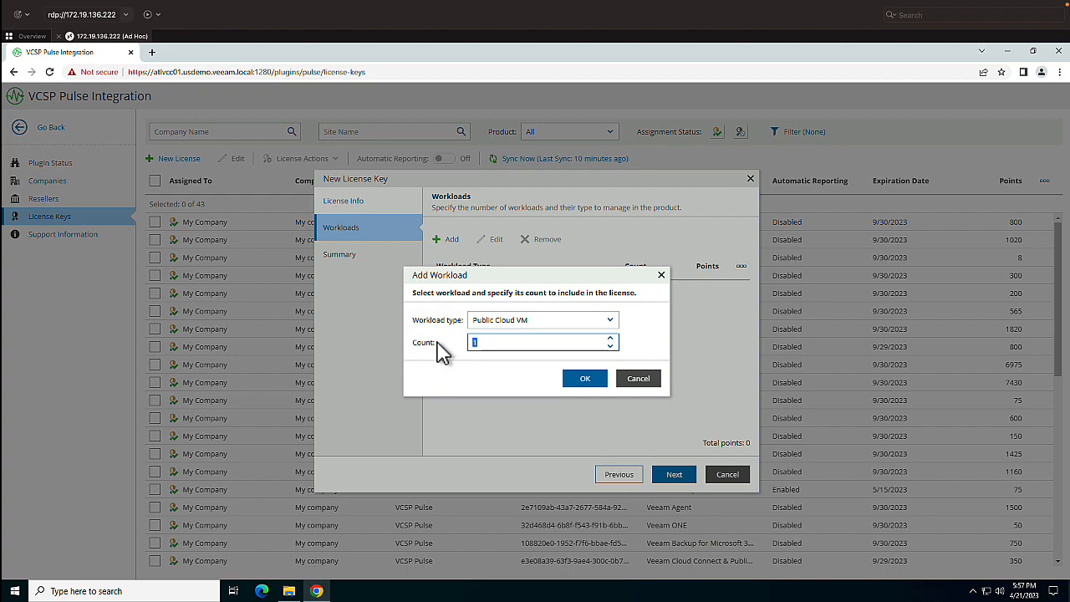
pyautogui.write('20')
pyautogui.click(585, 378)
# - Add a Public Cloud Fileshare workload with a count of 2 to the license key
pyautogui.click(449, 239)
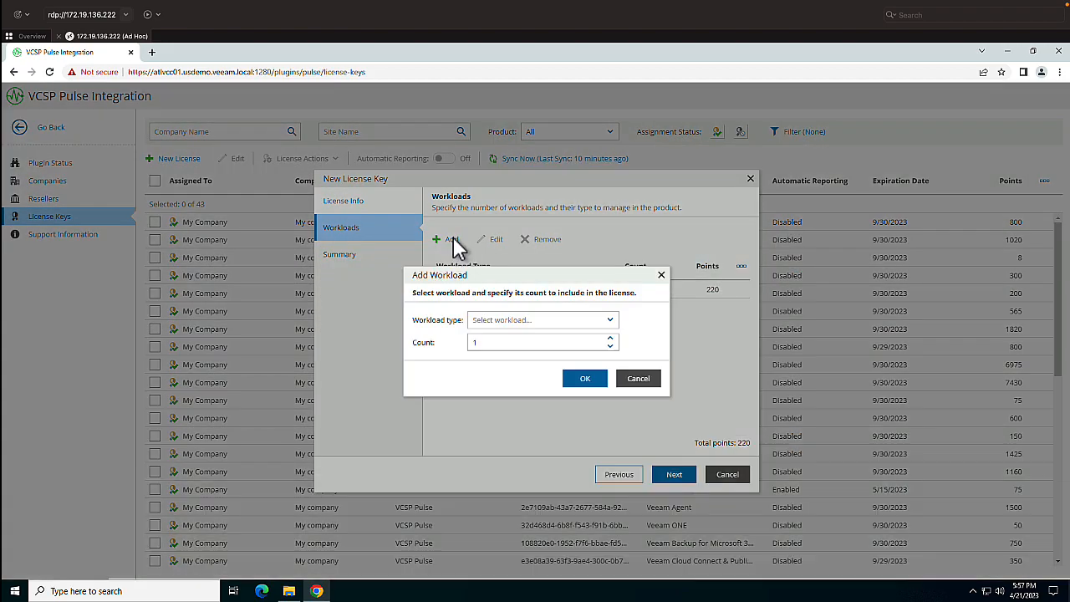
pyautogui.click(499, 322)
pyautogui.click(510, 356)
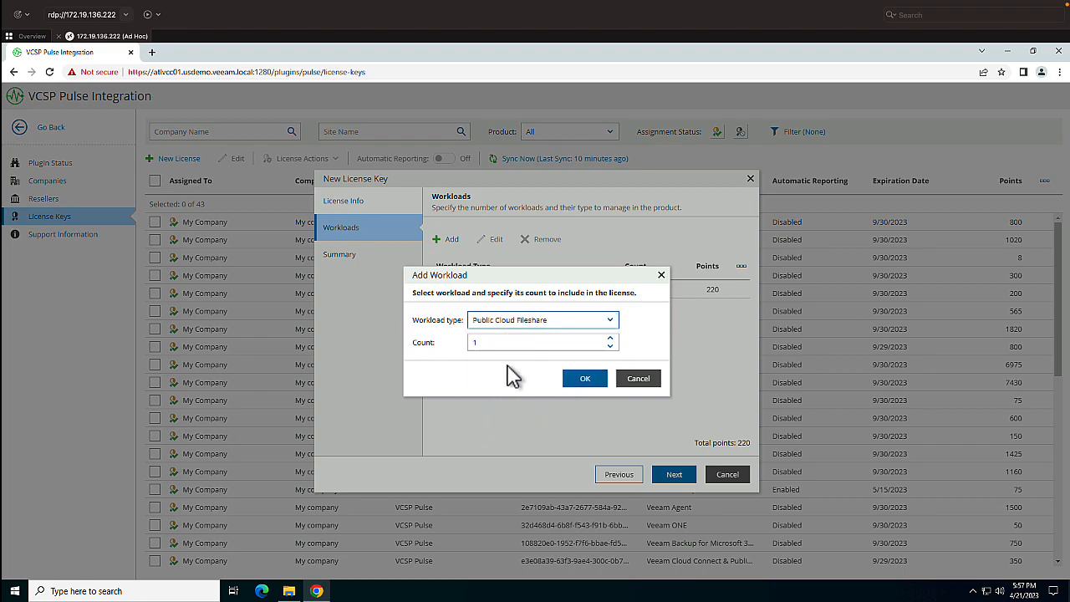
pyautogui.doubleClick(480, 344)
pyautogui.write('2')
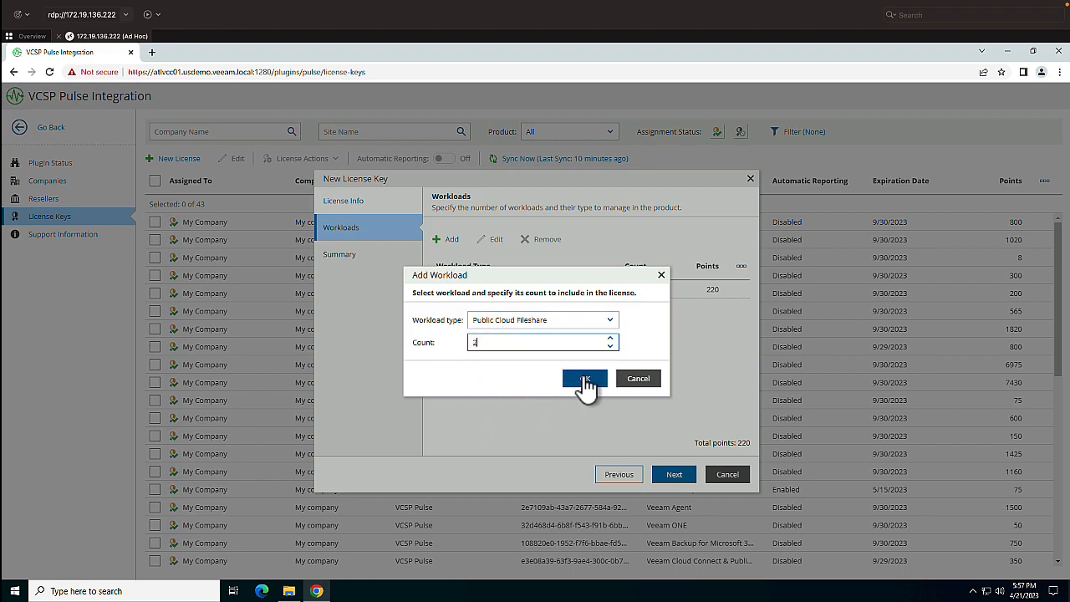
pyautogui.click(585, 380)
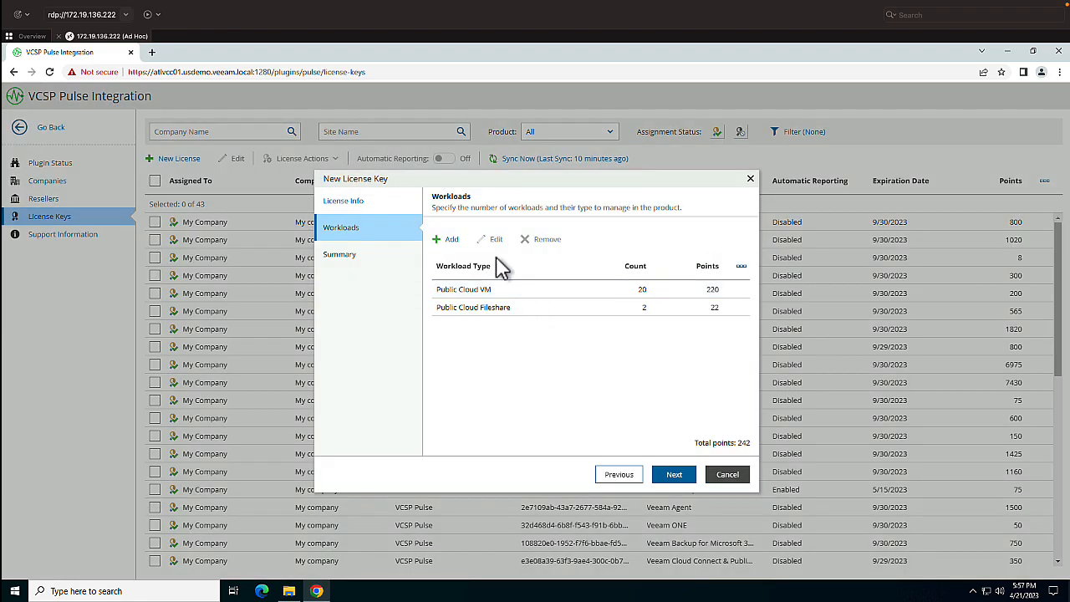
# - Add a Public Cloud Database workload with a count of 1 to the license key
pyautogui.click(449, 239)
pyautogui.click(501, 324)
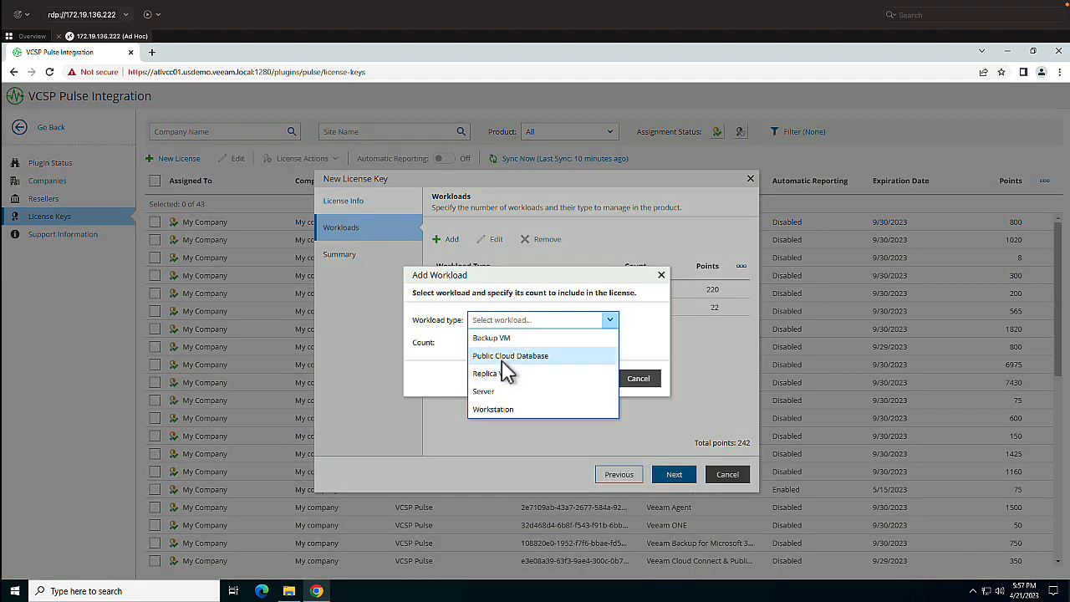
pyautogui.click(505, 357)
pyautogui.doubleClick(499, 343)
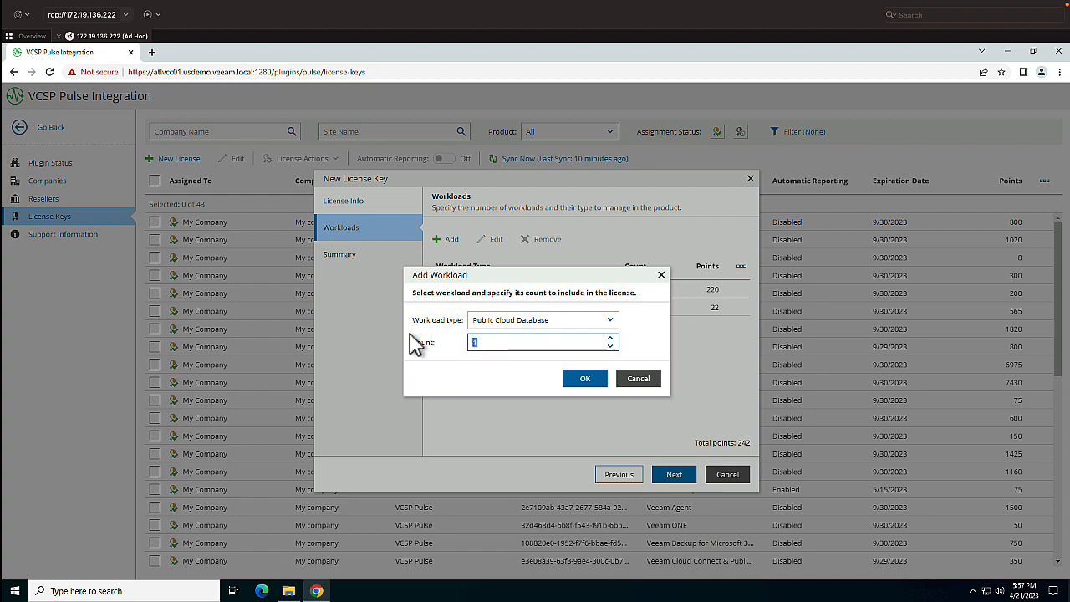
pyautogui.click(585, 380)
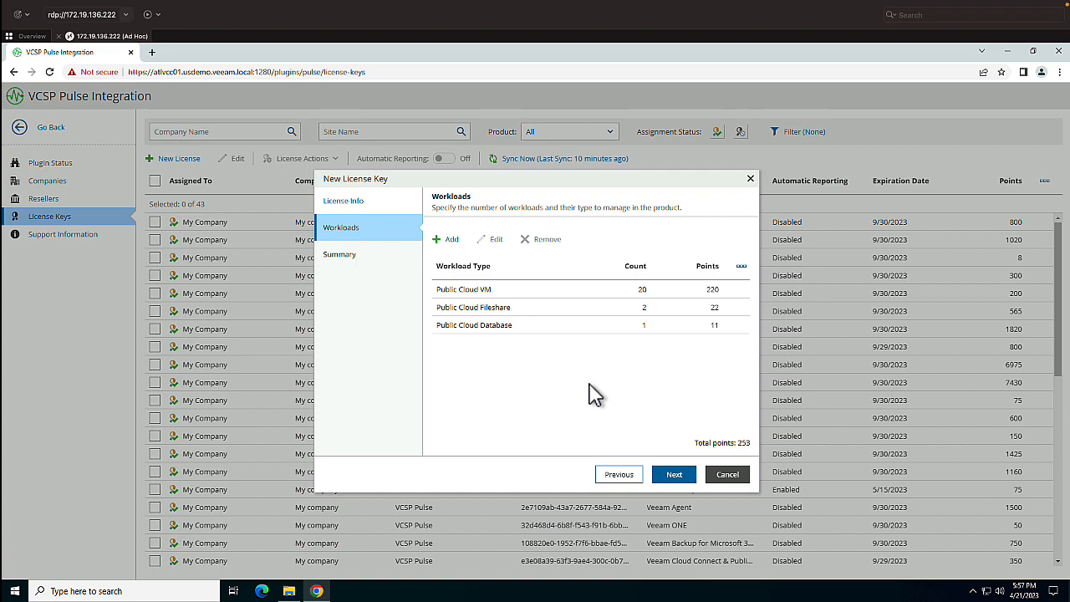
pyautogui.click(585, 328)
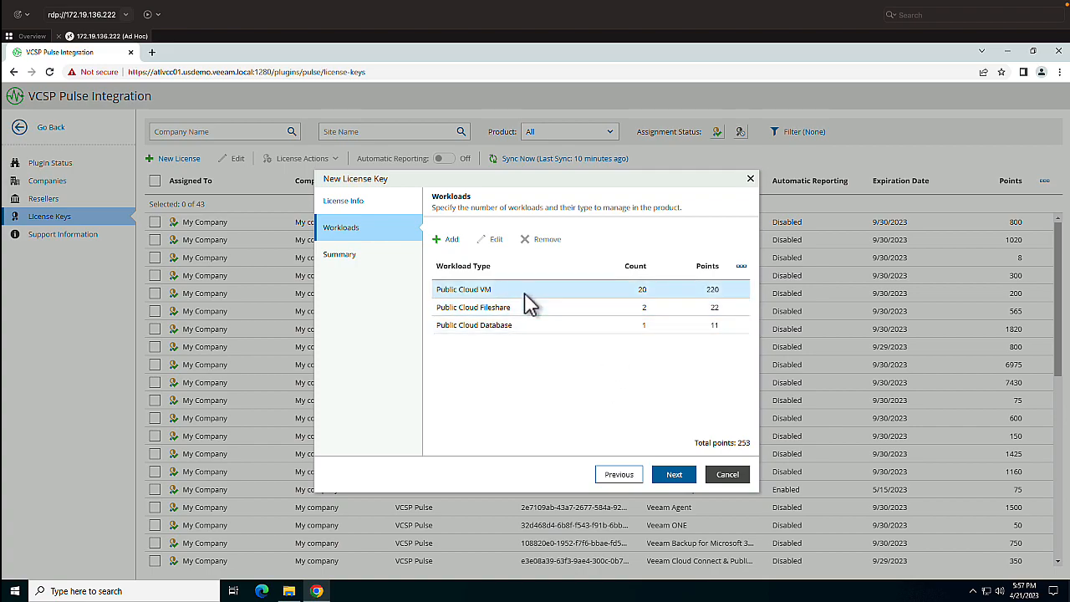
# - Discard the new license key and all its workloads
pyautogui.click(720, 478)
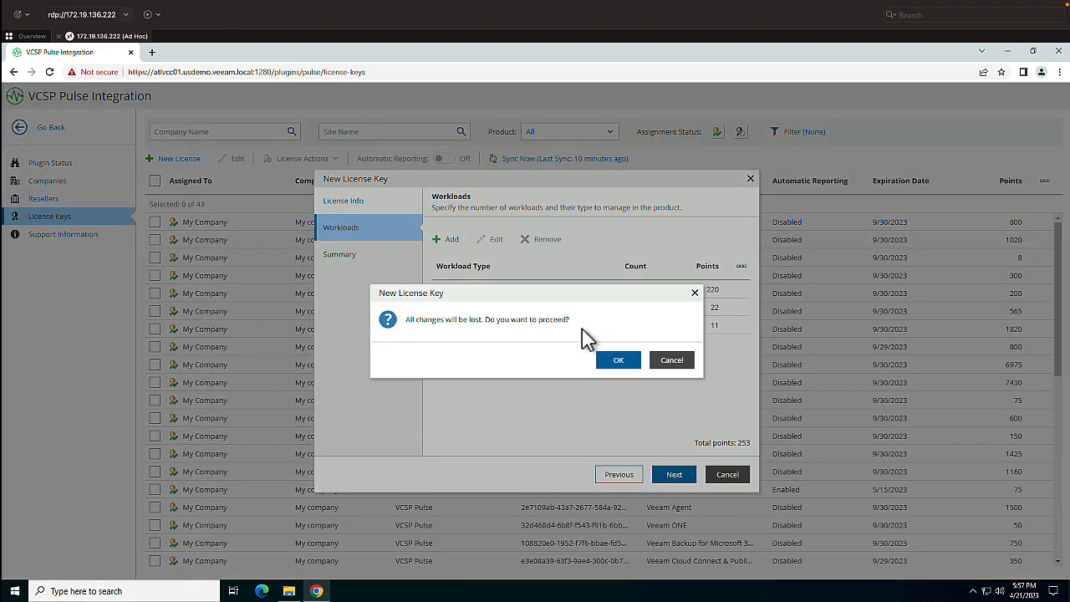
pyautogui.click(616, 365)
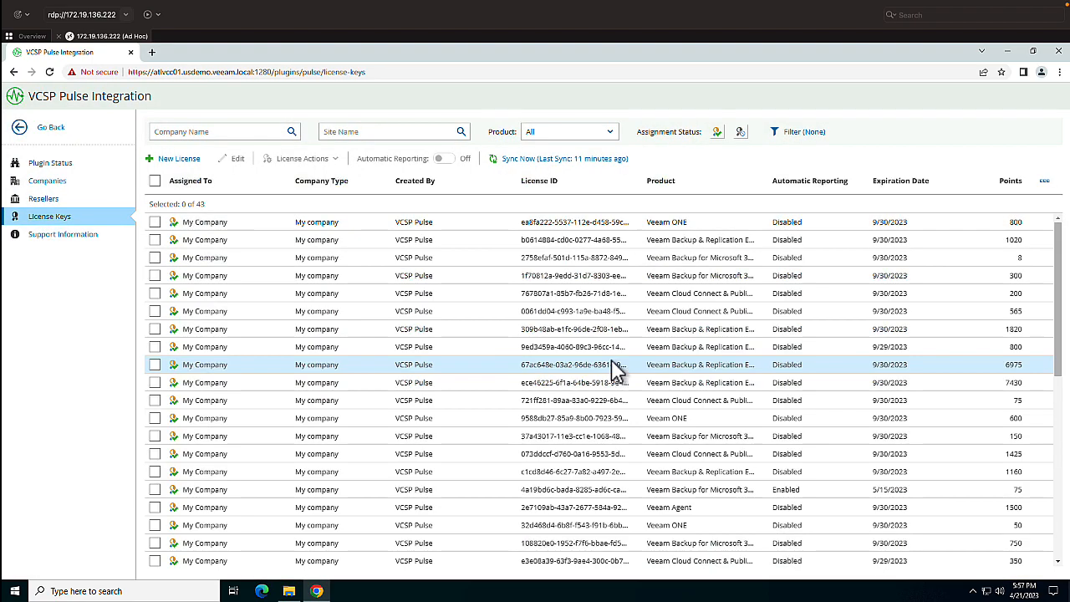
# - Leave the VCSP Pulse integration and the configuration area, and open the RPO & SLA monitoring summary
pyautogui.click(62, 130)
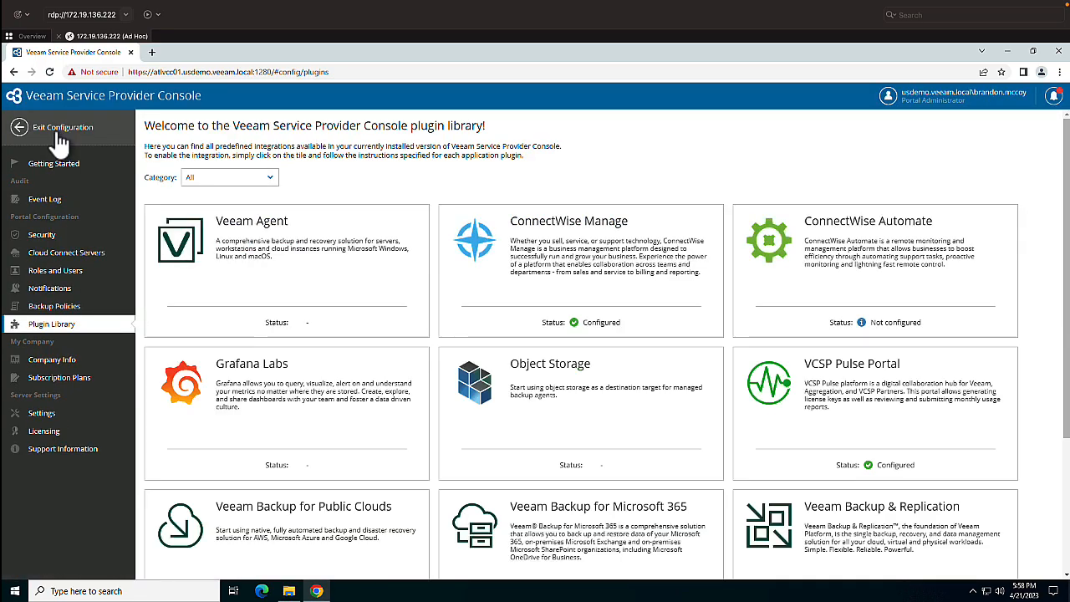
pyautogui.click(59, 135)
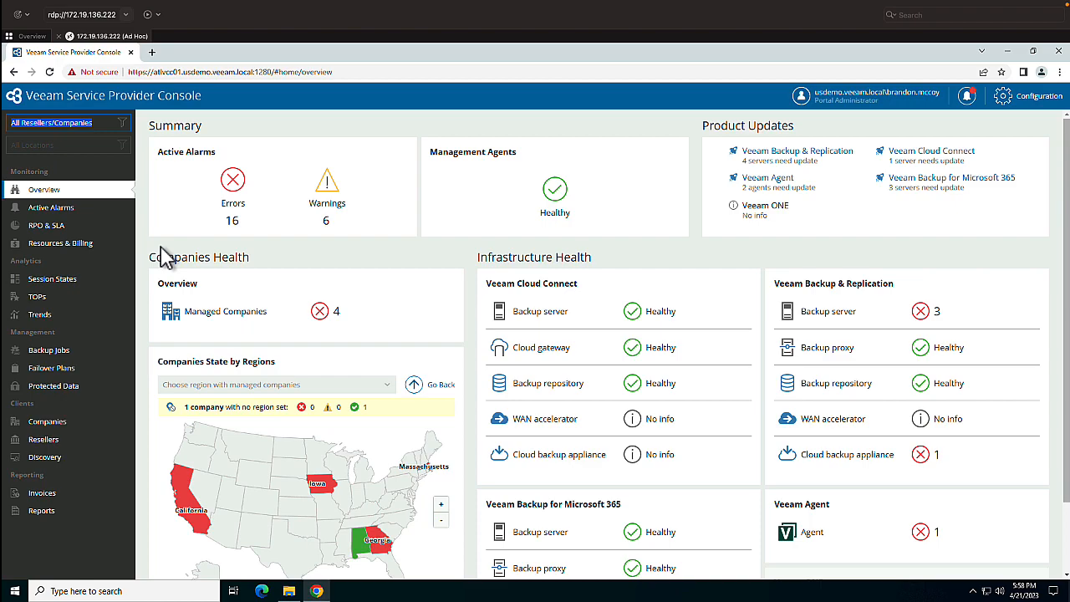
pyautogui.click(63, 225)
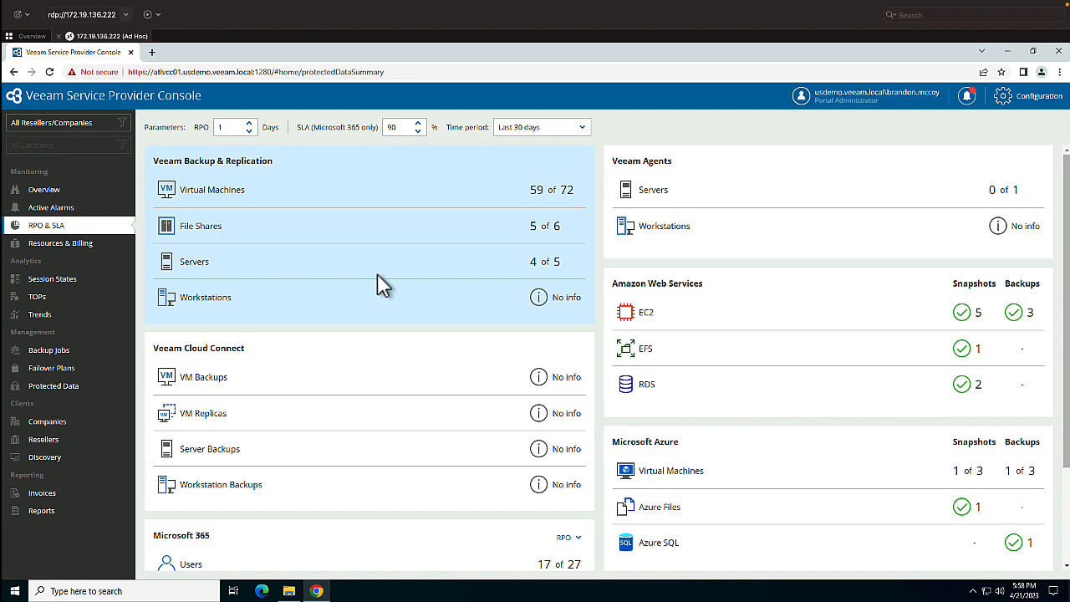
# - Review the Microsoft 365 protection summary and its RPO/SLA metric choices, leaving the metric unchanged
pyautogui.scroll(-3, 378, 280)
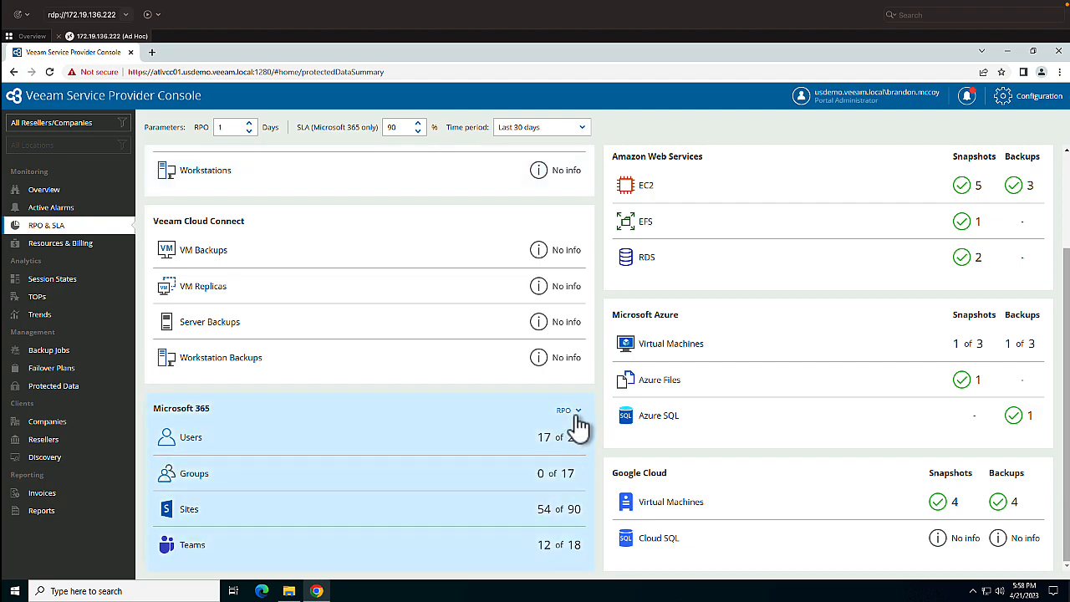
pyautogui.click(573, 411)
pyautogui.click(474, 392)
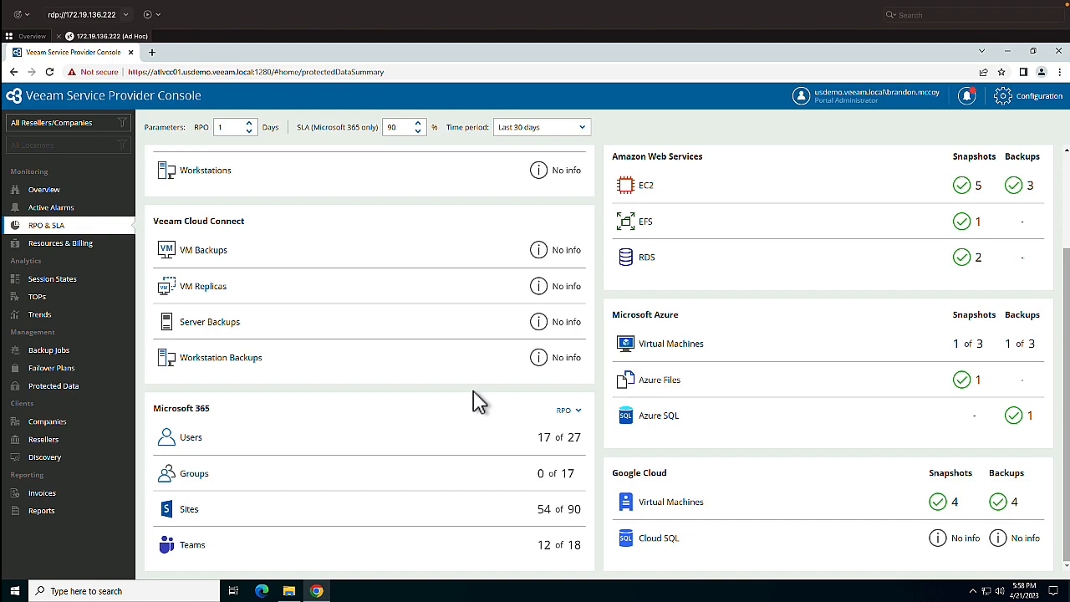
# - Open the generated reports, select the Paper Street Soap Co. report, and look at the report configurations and the choices for a new one
pyautogui.click(55, 511)
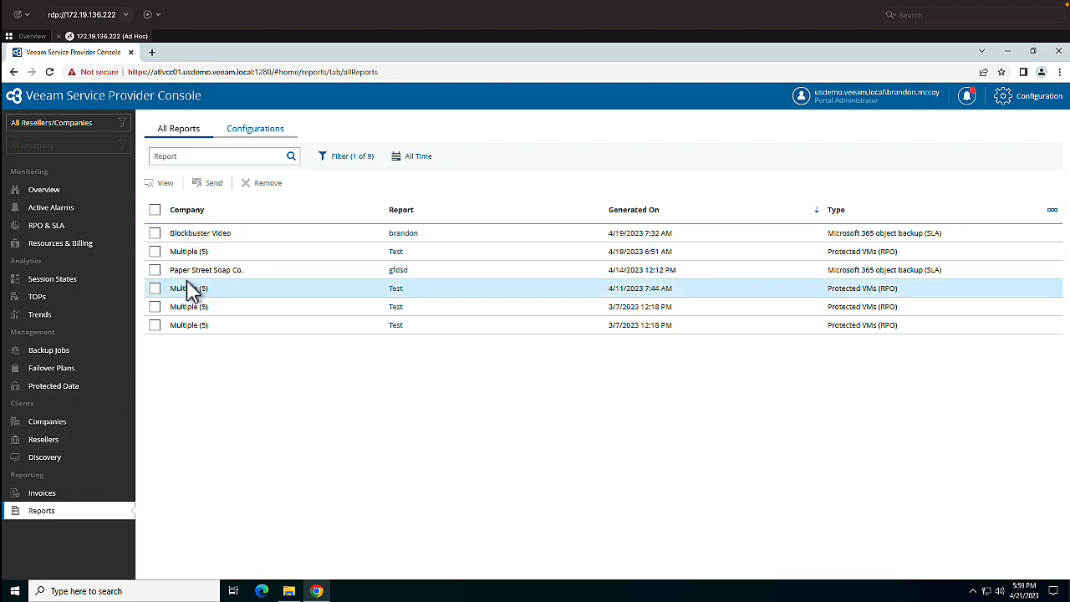
pyautogui.click(156, 271)
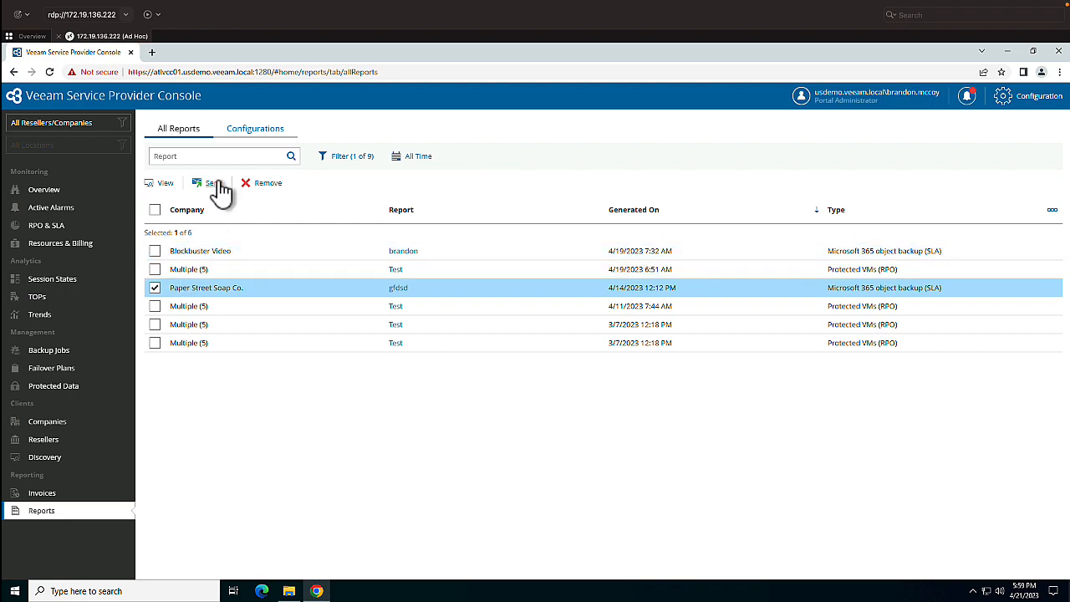
pyautogui.click(241, 135)
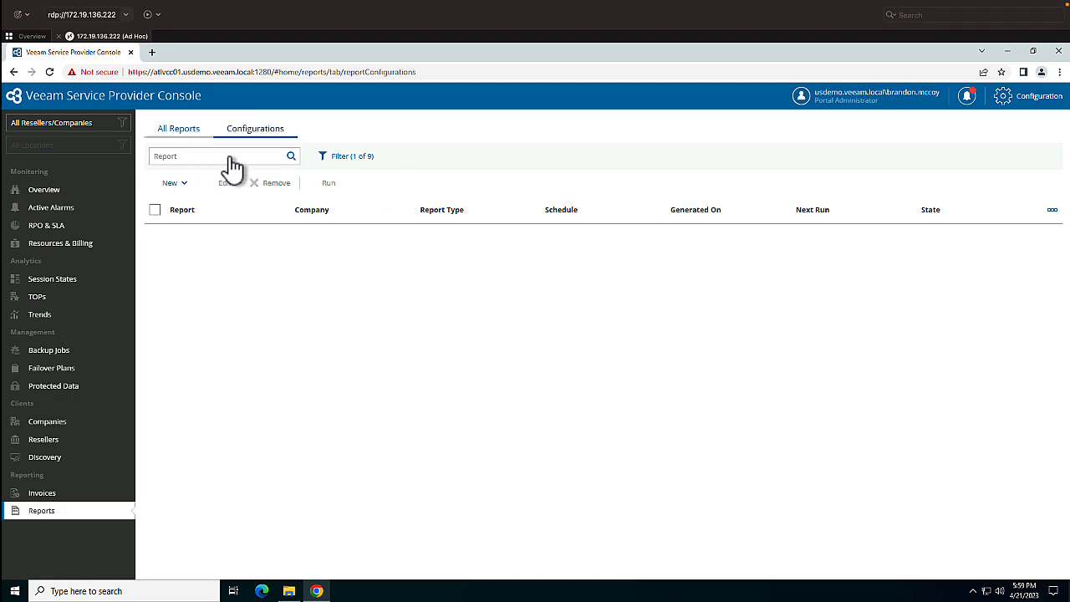
pyautogui.click(185, 186)
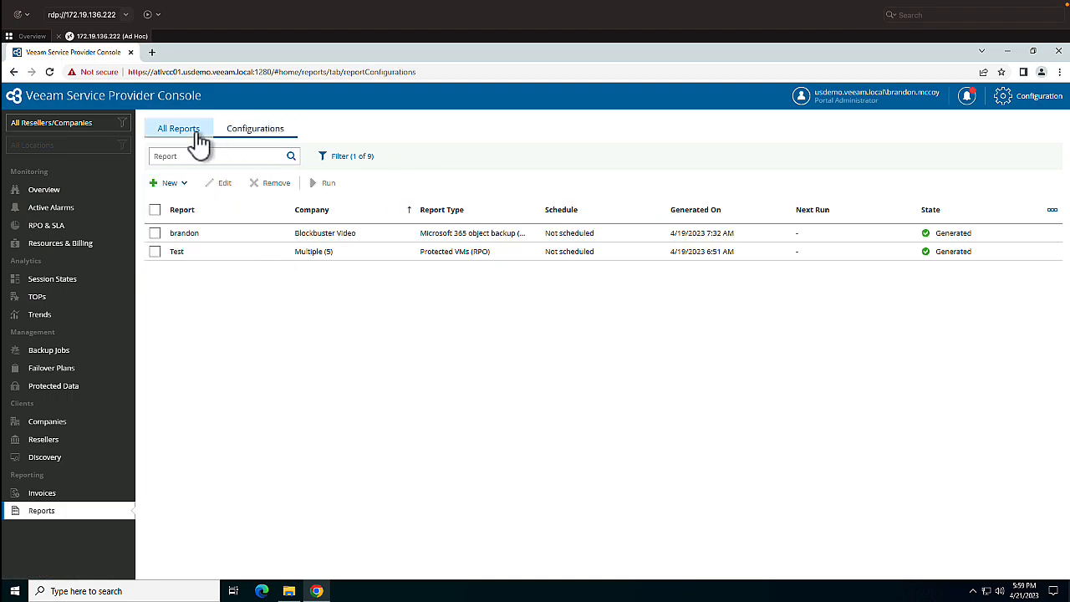
# - Return to all generated reports, download the Paper Street Soap Co. report gfdsd, and open its PDF
pyautogui.click(198, 135)
pyautogui.click(155, 270)
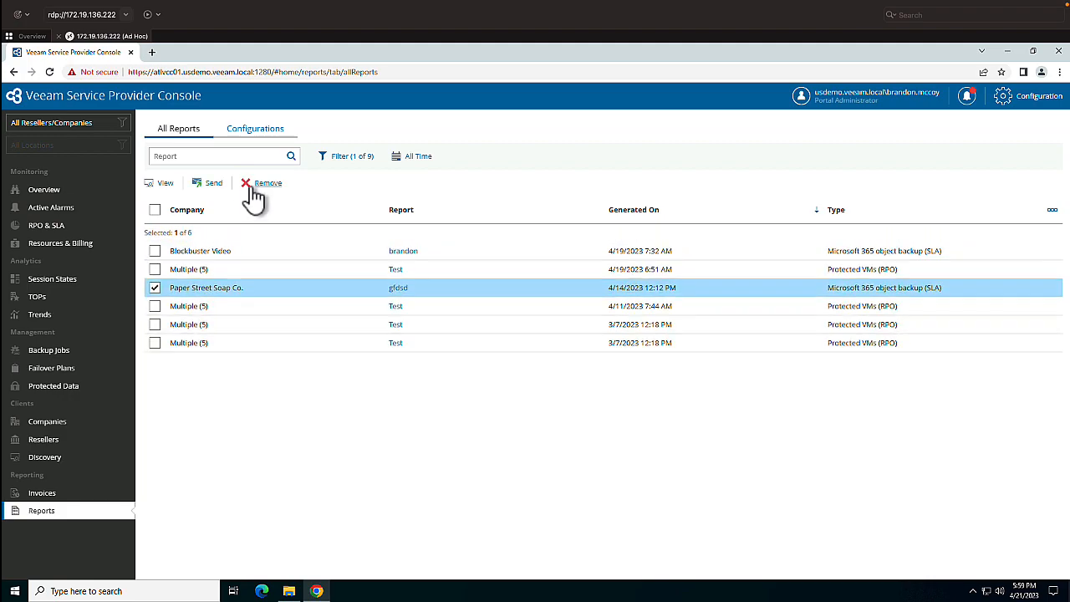
pyautogui.click(399, 289)
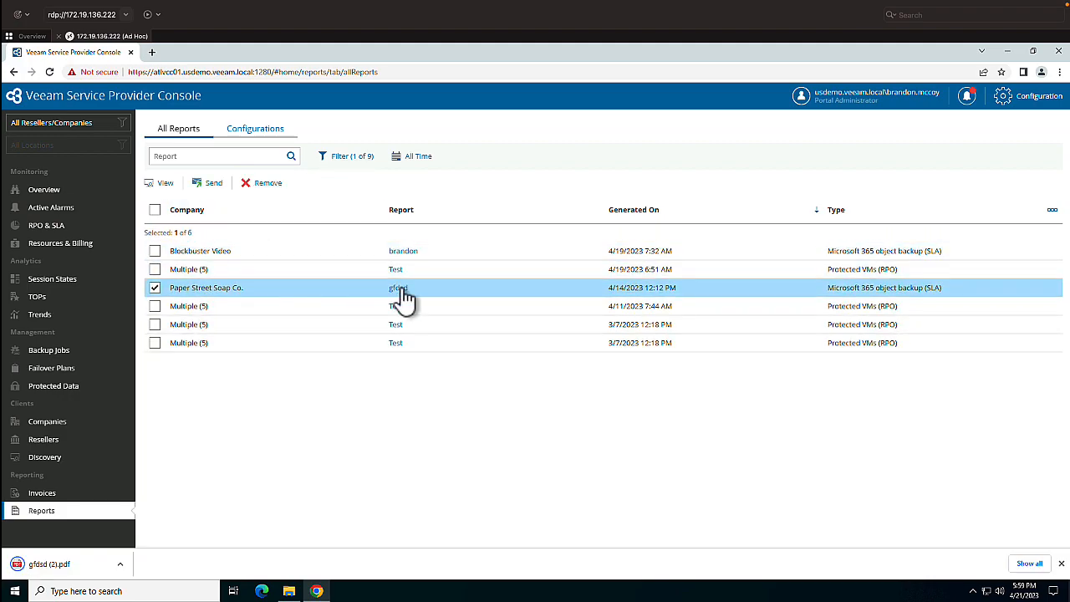
pyautogui.click(118, 565)
pyautogui.click(157, 483)
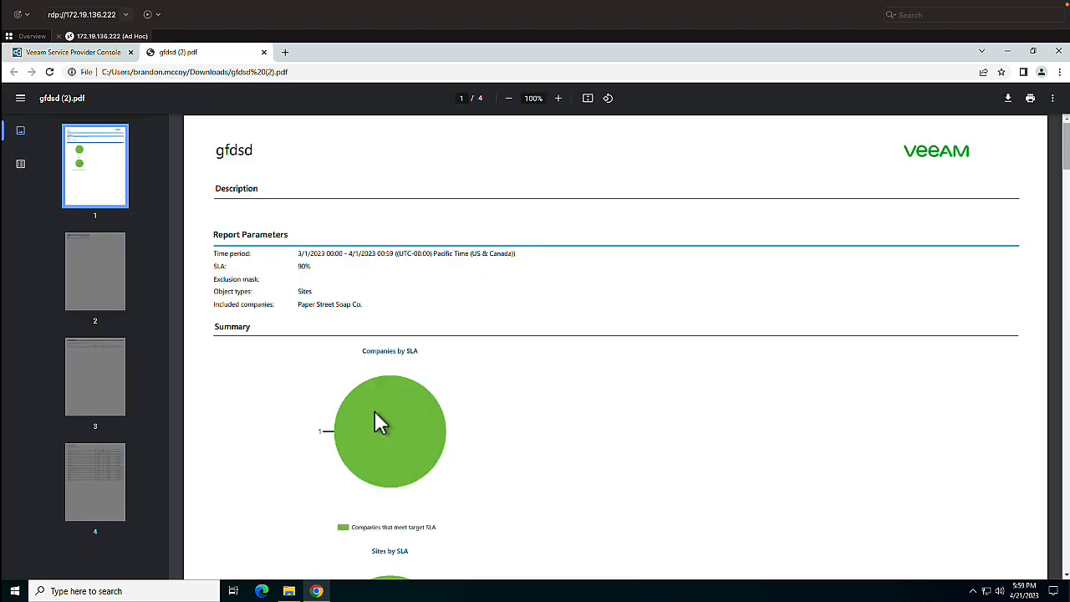
# - Examine the report's parameters, the SLA charts for companies and sites, and the company overview table in the PDF
pyautogui.scroll(-2, 381, 428)
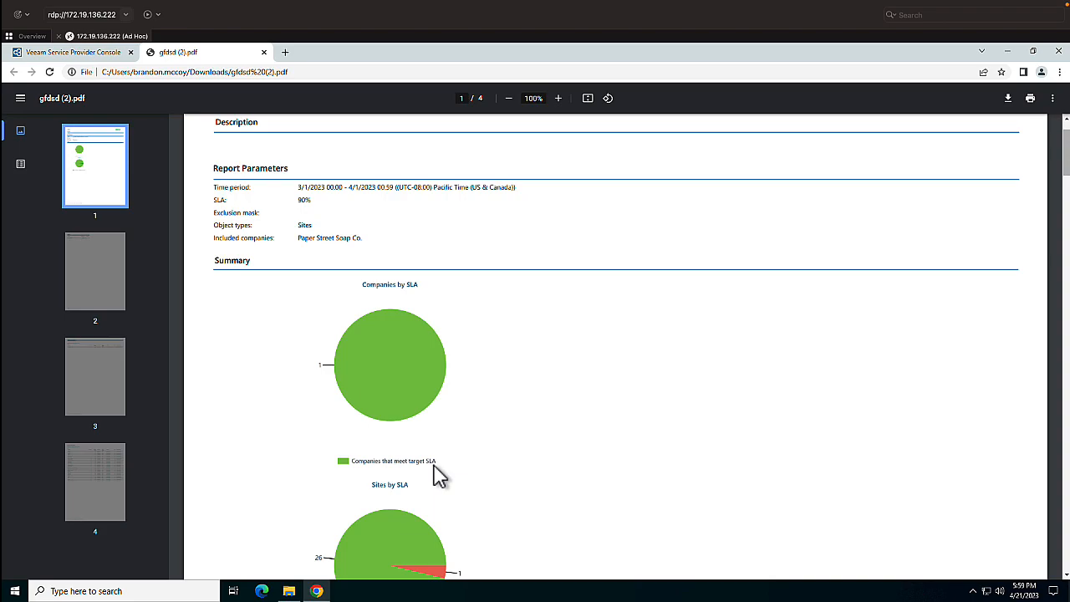
pyautogui.scroll(-3, 439, 476)
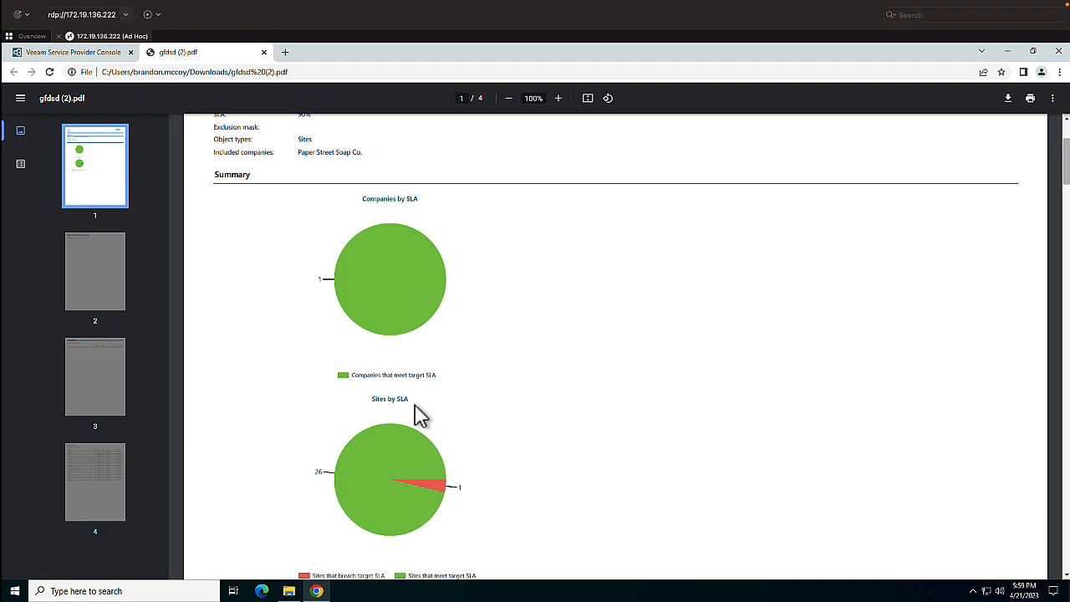
pyautogui.scroll(-2, 417, 412)
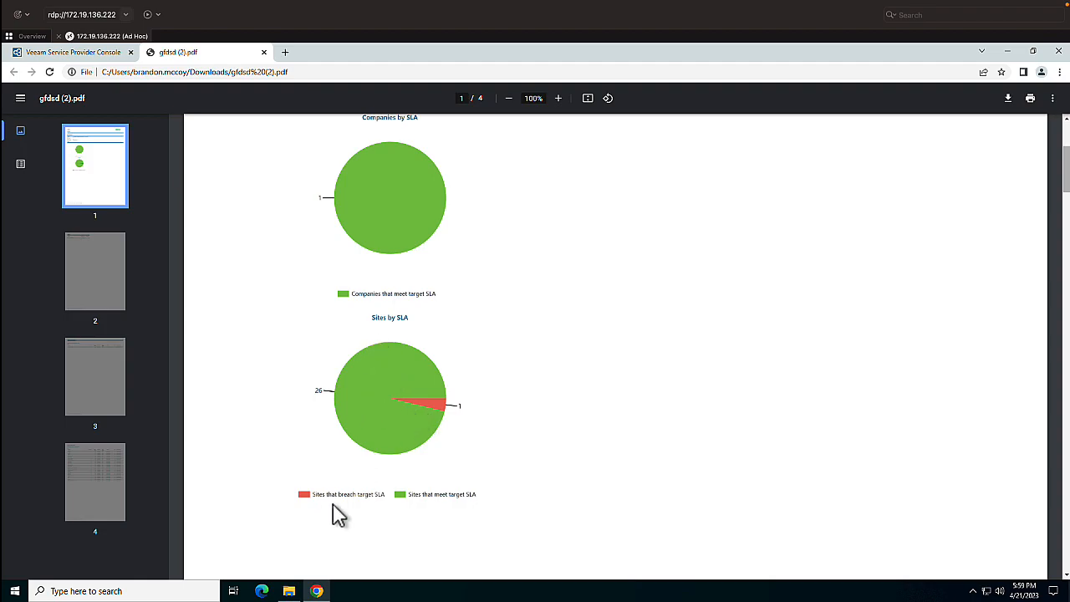
pyautogui.scroll(-1, 408, 505)
pyautogui.scroll(-7, 409, 505)
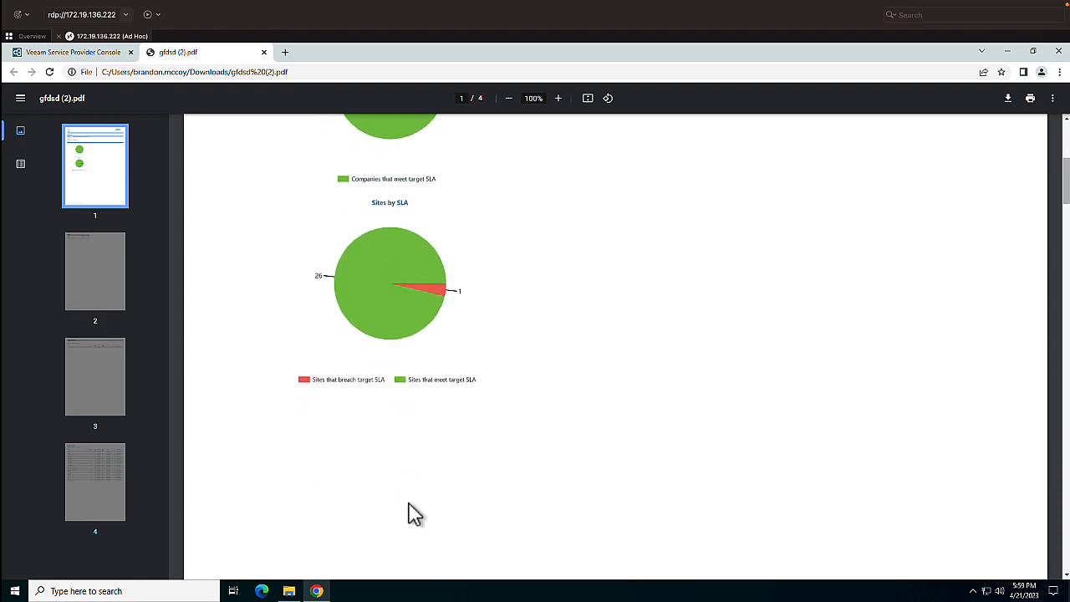
pyautogui.scroll(-3, 403, 503)
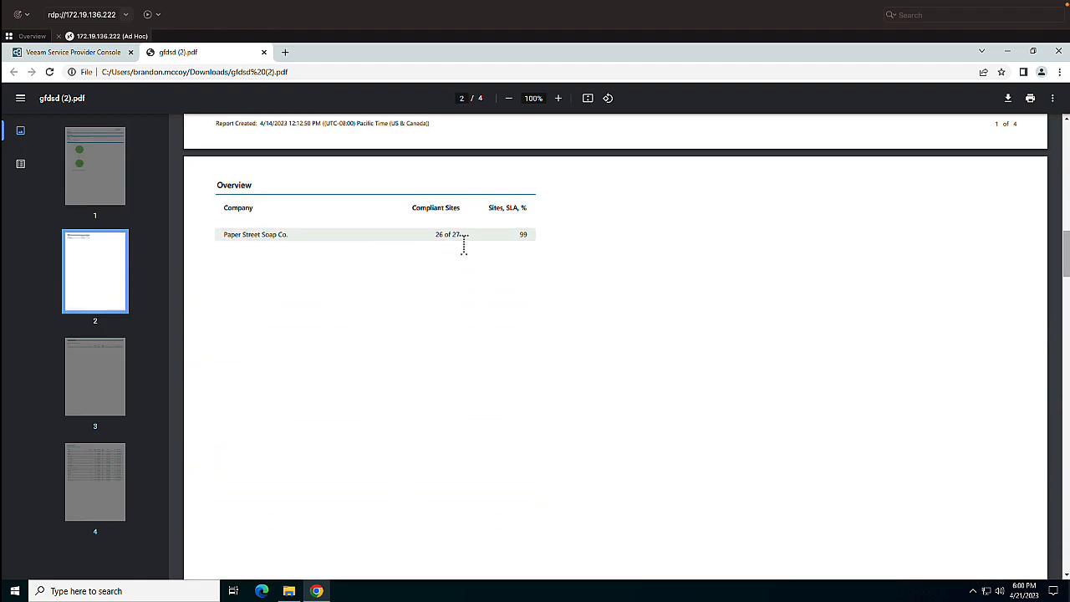
pyautogui.scroll(-3, 456, 303)
pyautogui.scroll(-10, 457, 302)
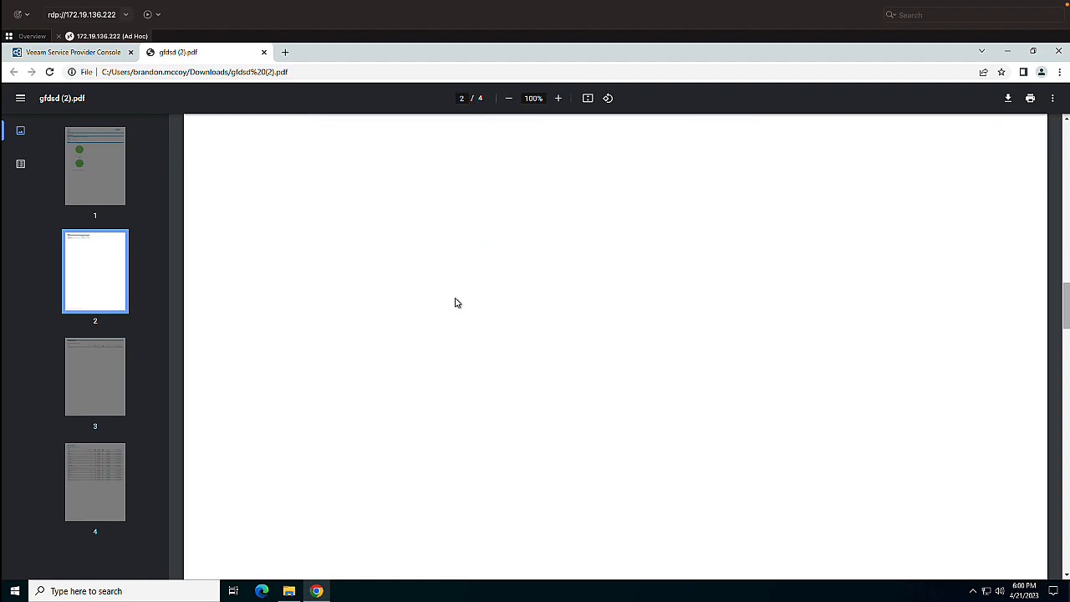
# - Examine the sites that breach the target SLA on page 3, highlighting the successful sessions value
pyautogui.scroll(-1, 456, 303)
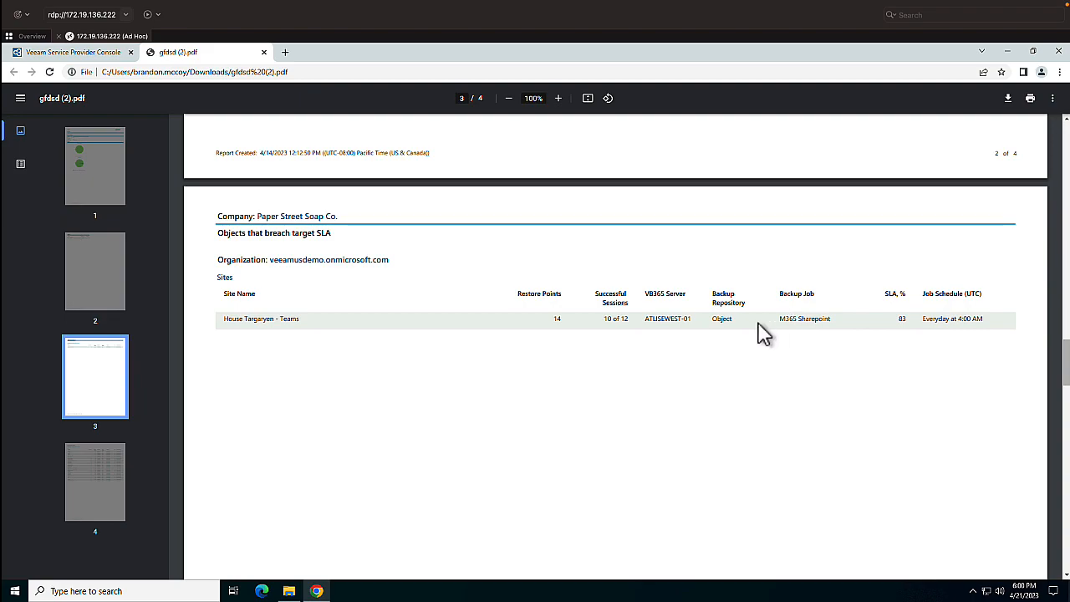
pyautogui.moveTo(606, 318); pyautogui.dragTo(634, 319)
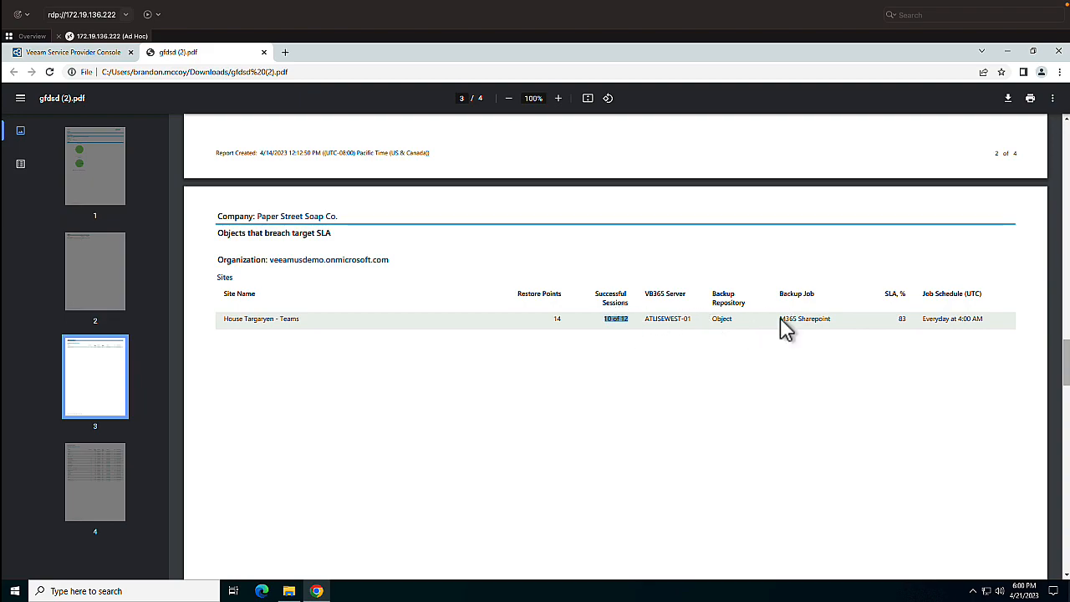
pyautogui.click(891, 333)
# - Check the site list on page 4, go back to the report's first page, and close the PDF
pyautogui.scroll(-6, 854, 368)
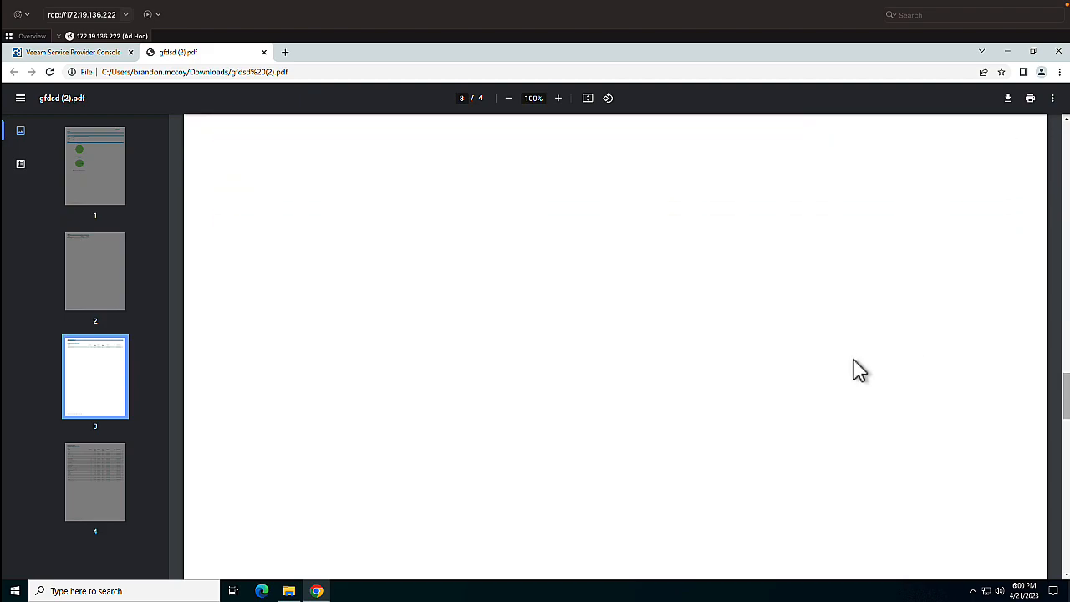
pyautogui.scroll(-8, 859, 368)
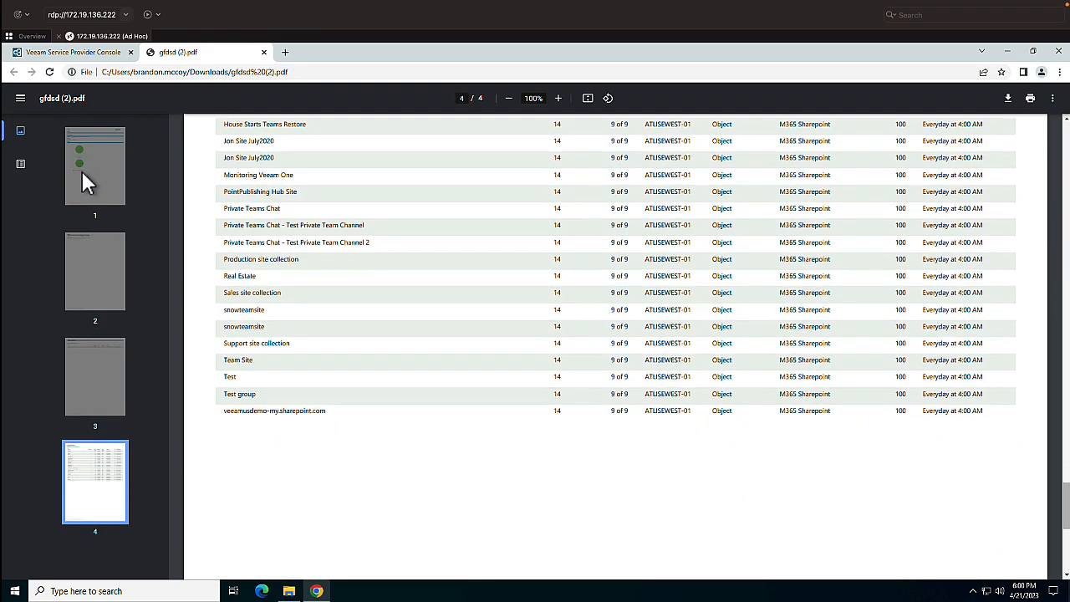
pyautogui.click(86, 179)
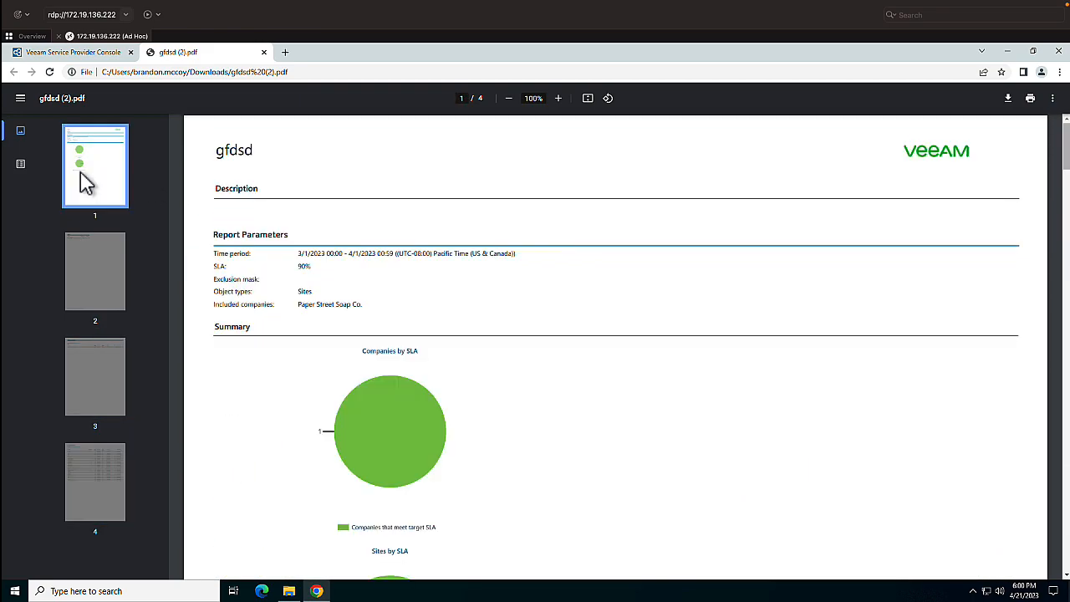
pyautogui.click(264, 52)
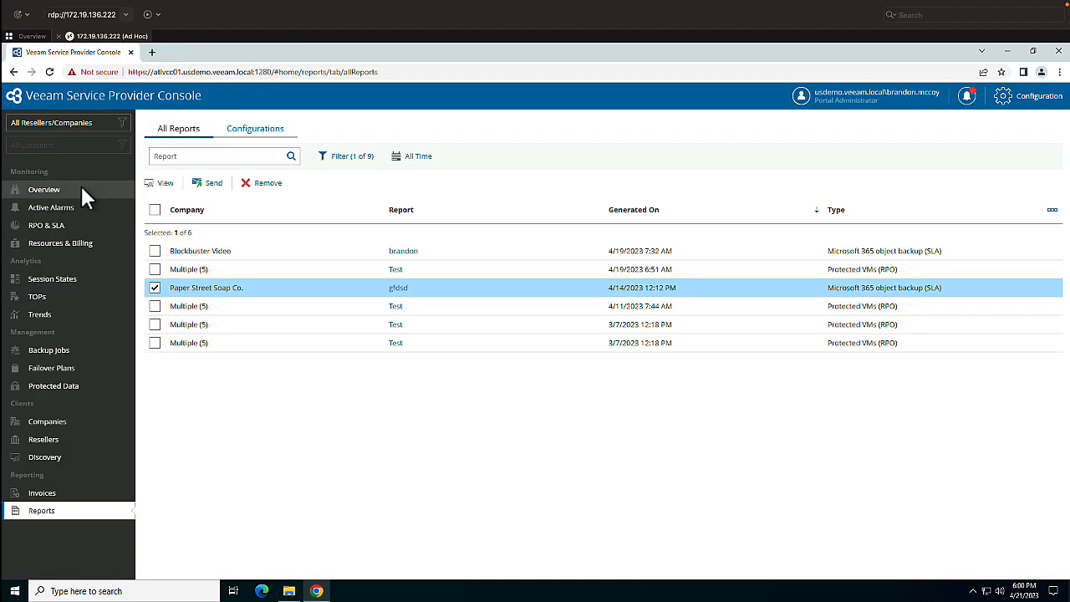
# - View the infrastructure and backup services trends, and return to the monitoring overview
pyautogui.click(74, 314)
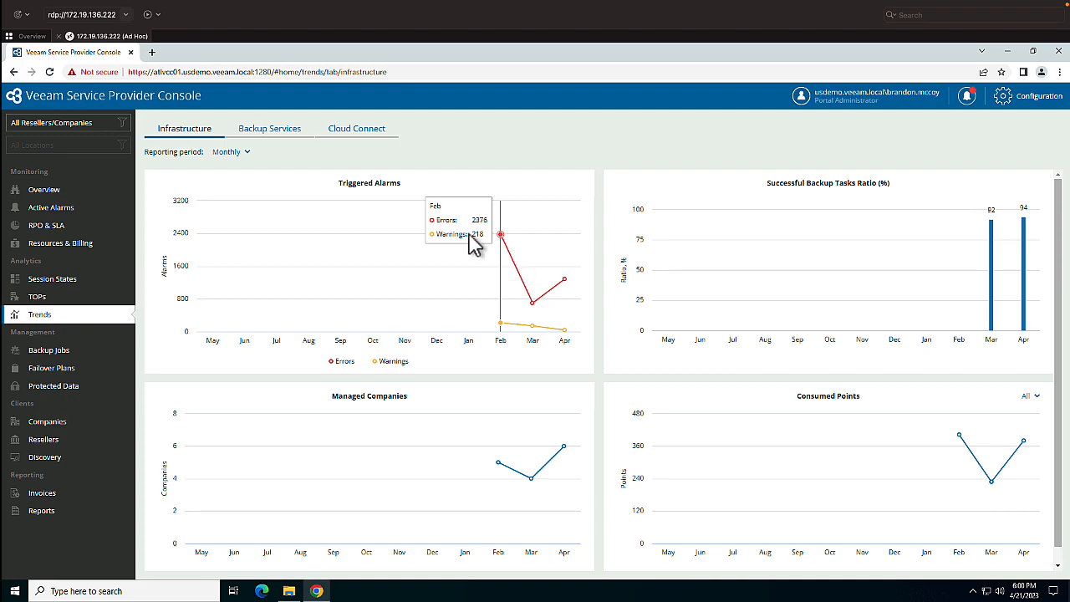
pyautogui.click(264, 132)
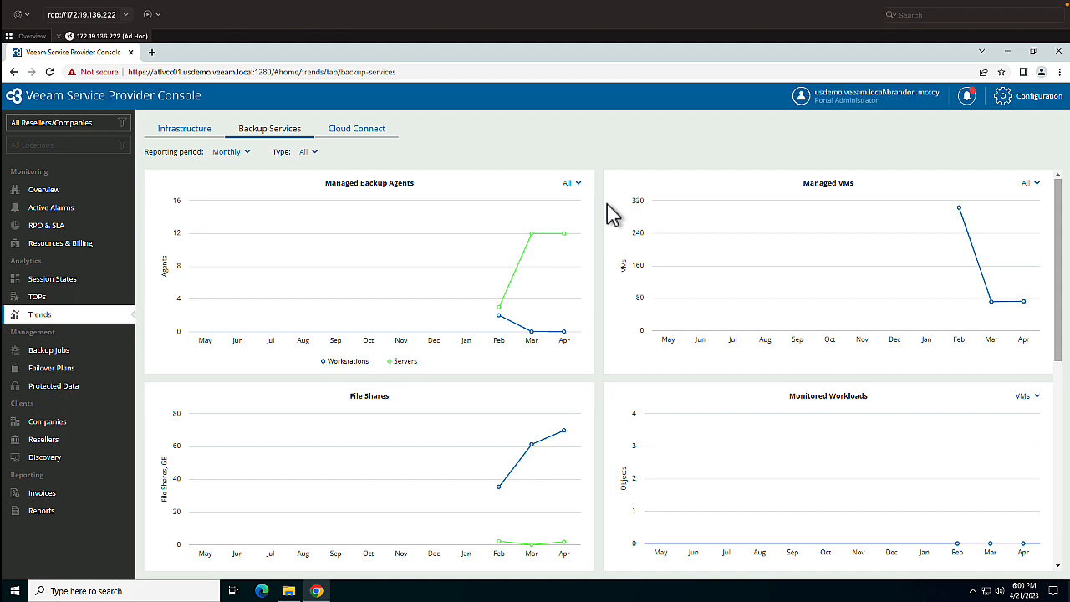
pyautogui.click(92, 190)
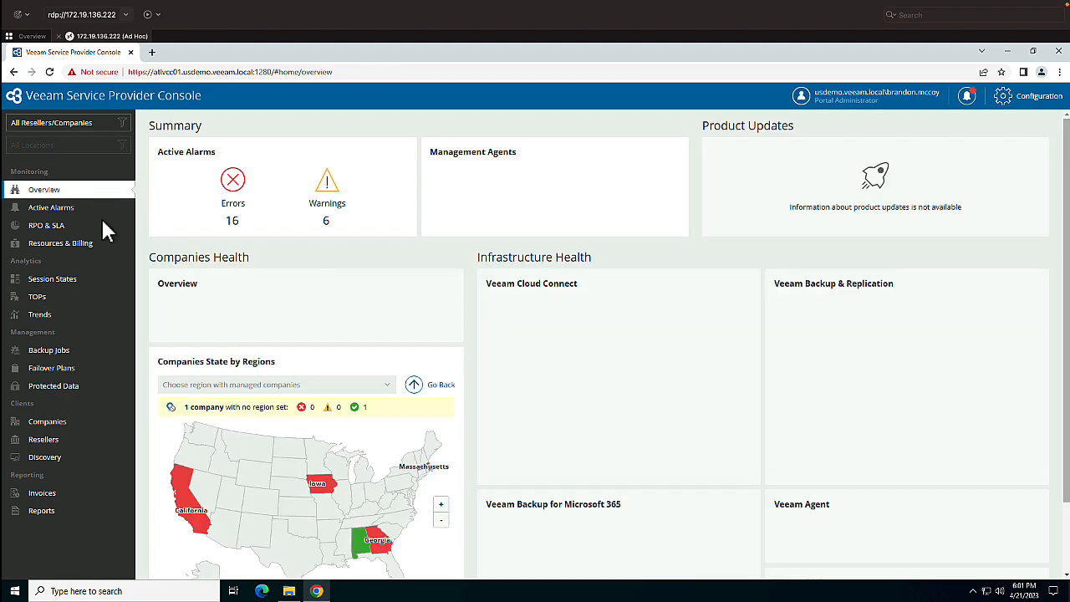